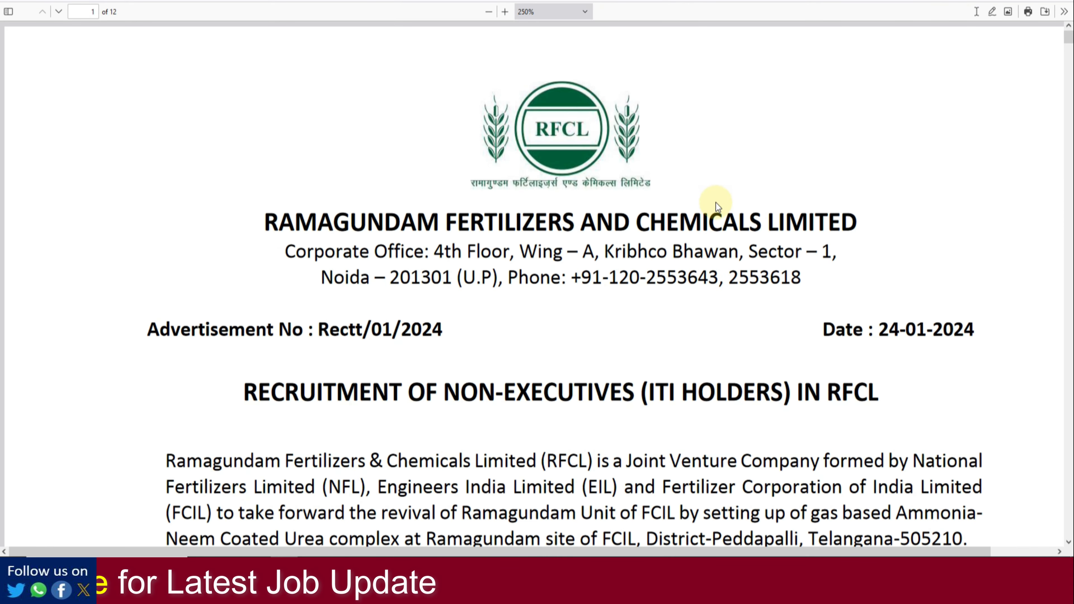
Step: Scroll the ITI Holders recruitment advertisement, highlight its heading and review the Positions & Vacancies table
scroll(716, 202, down, 5)
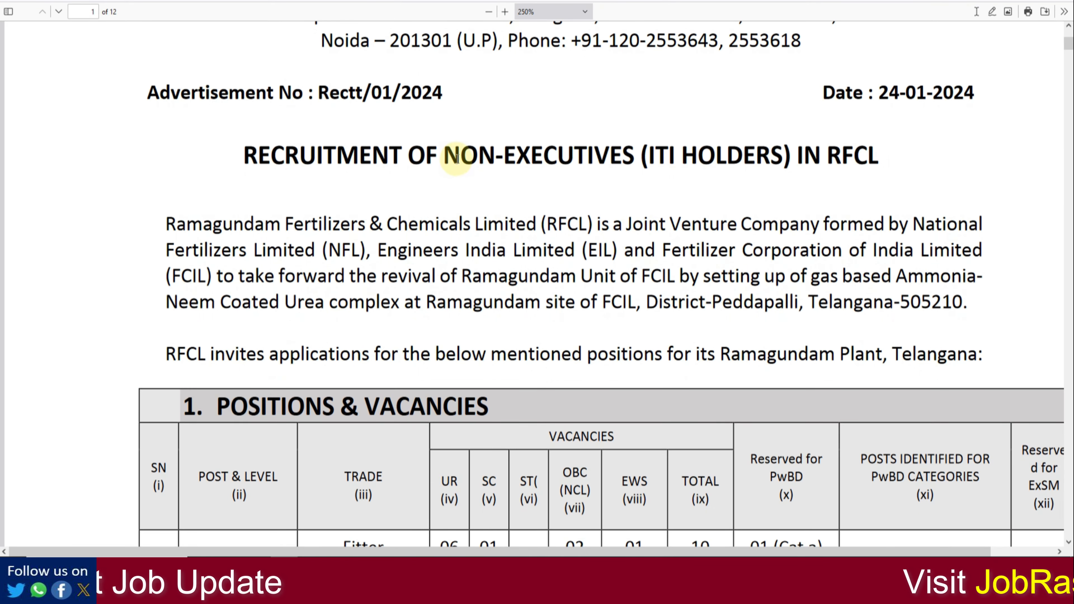
drag(454, 166, 780, 163)
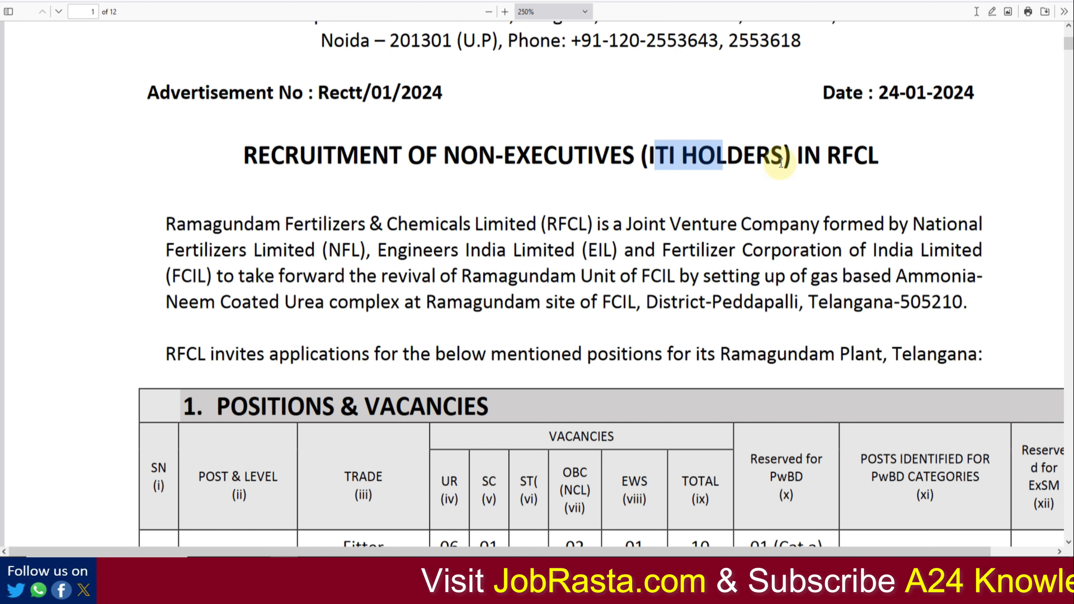
scroll(780, 163, down, 8)
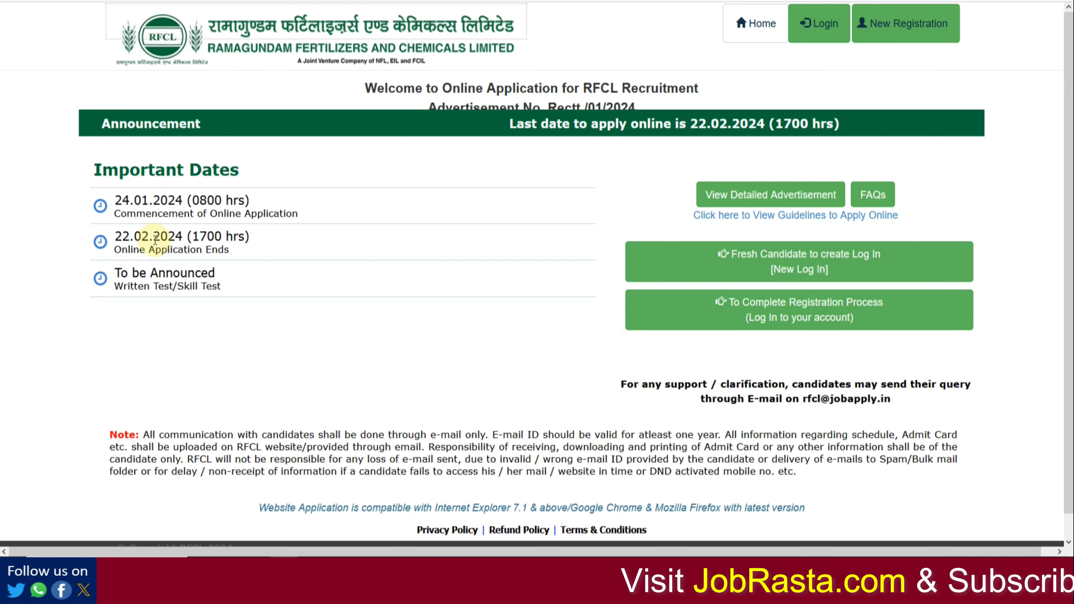
Step: Note the last date to apply, then start a fresh-candidate login and enlarge the page
drag(160, 236, 221, 245)
click(390, 346)
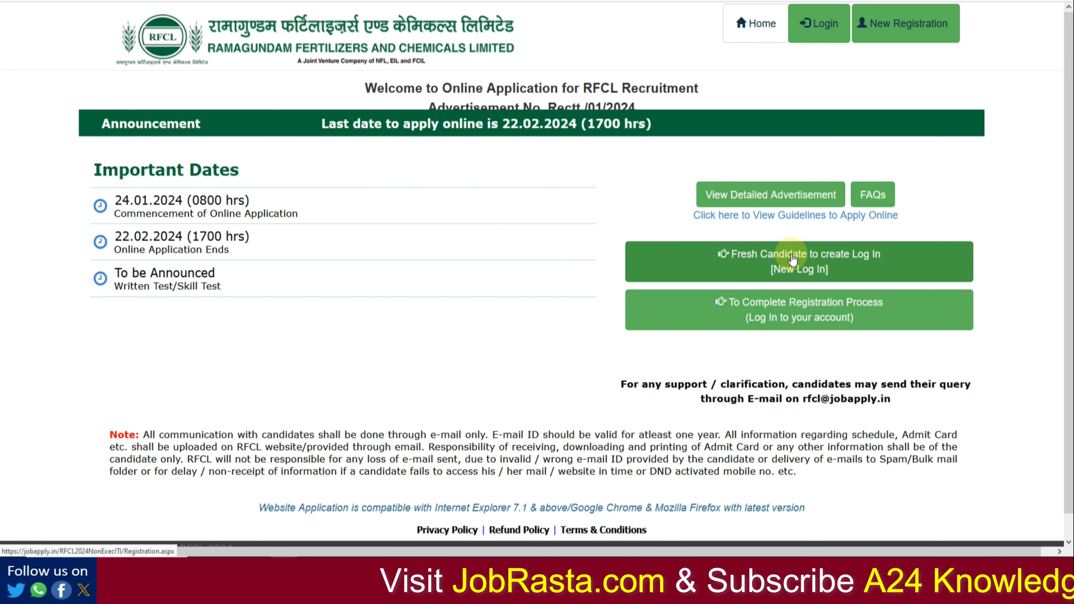
click(801, 261)
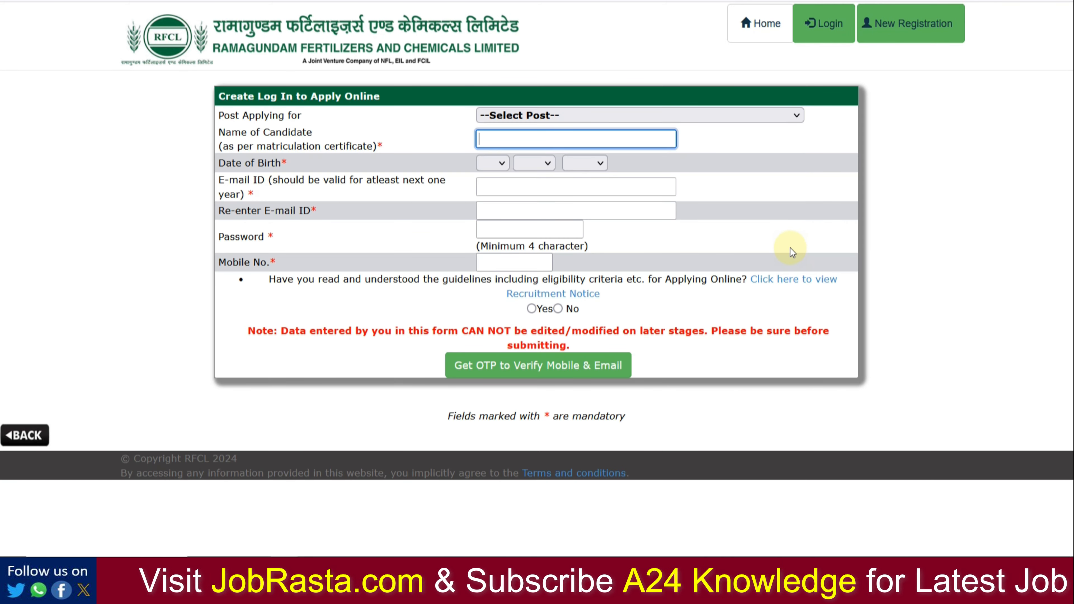
key(ctrl+plus)
key(ctrl+plus)
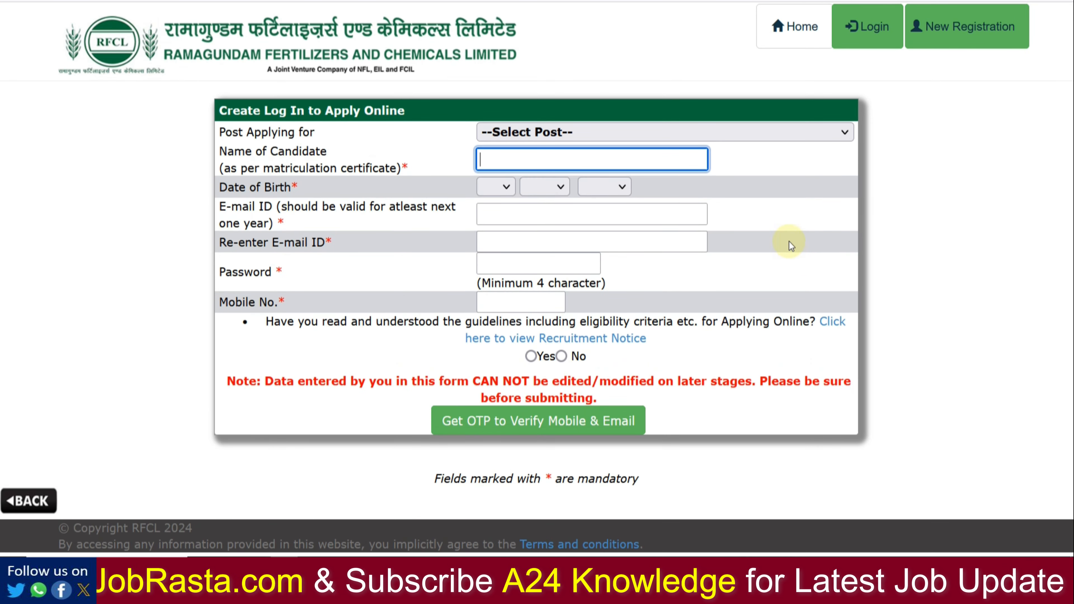
Step: Choose the Attendant Gr. I (Mechanical) (W-2) post with Fitter discipline and fill in the candidate's name
click(725, 137)
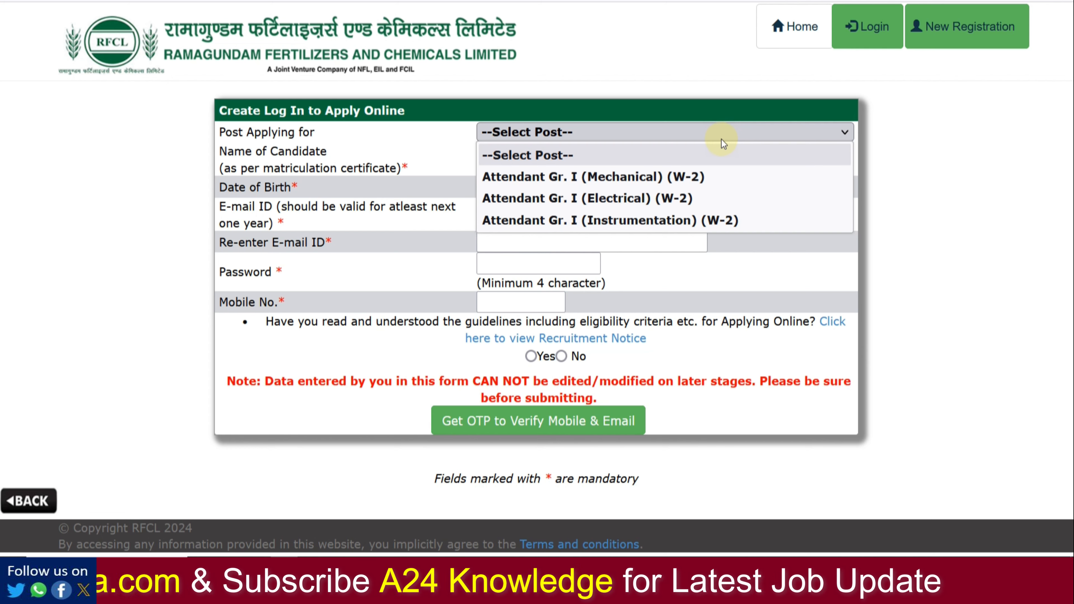
click(675, 176)
click(612, 161)
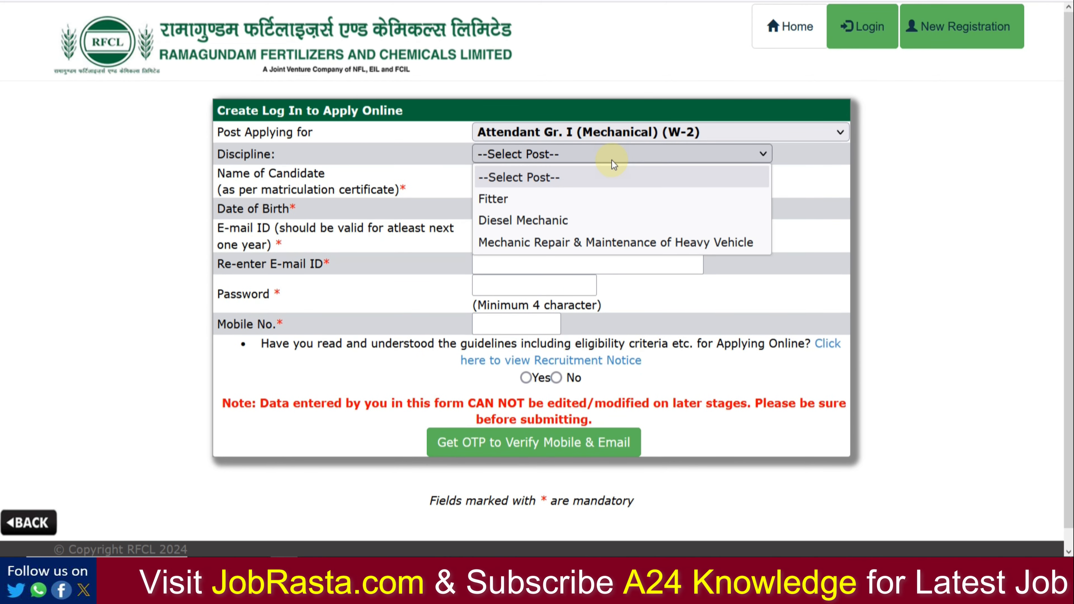
click(608, 192)
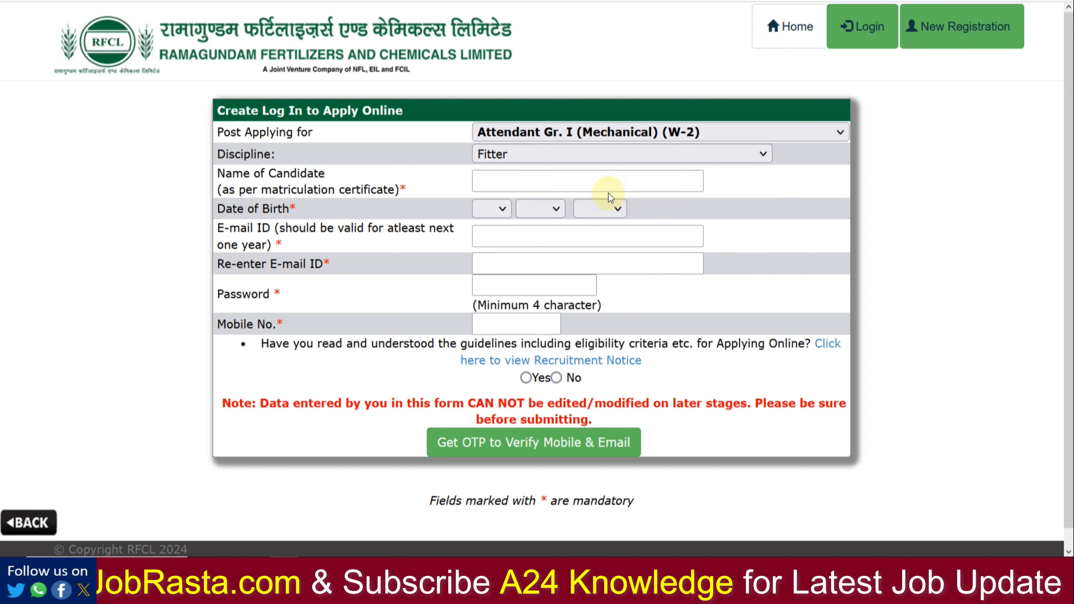
click(576, 180)
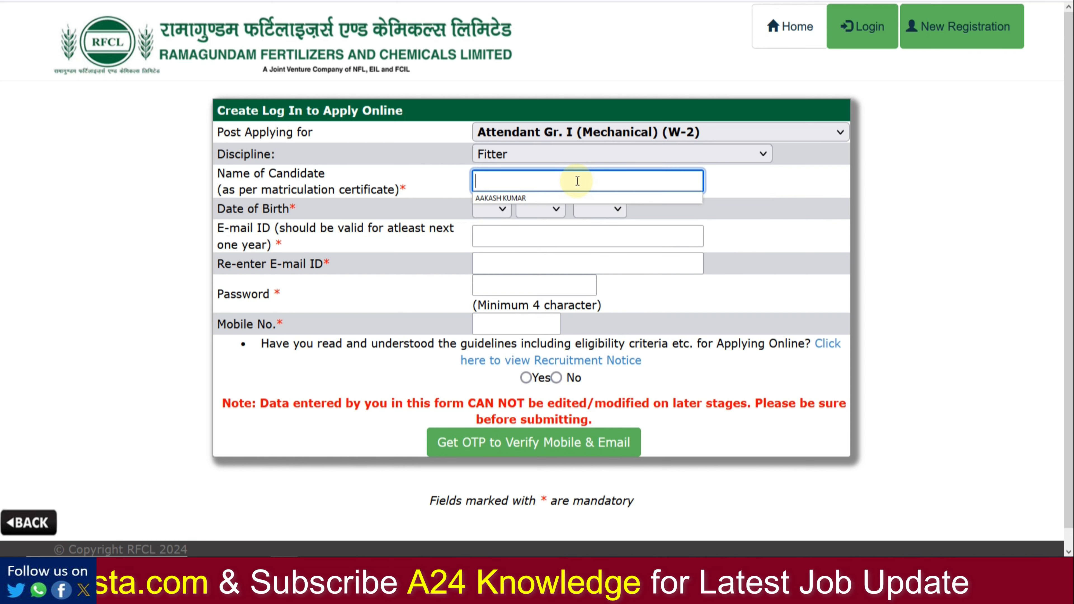
click(571, 197)
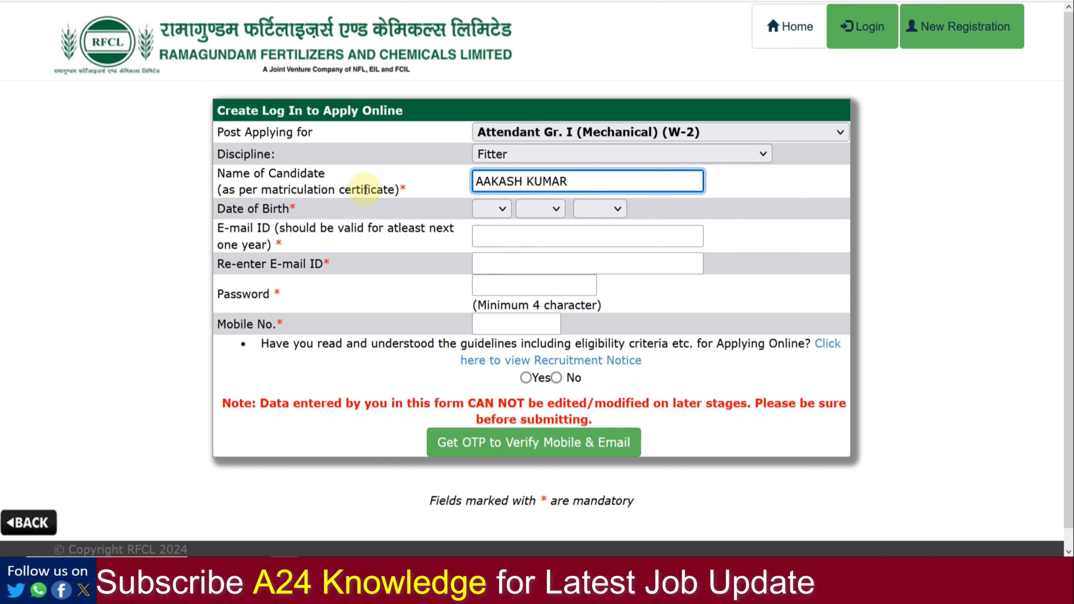
Step: Set the date of birth to 5 JUN 2001
click(490, 209)
click(487, 341)
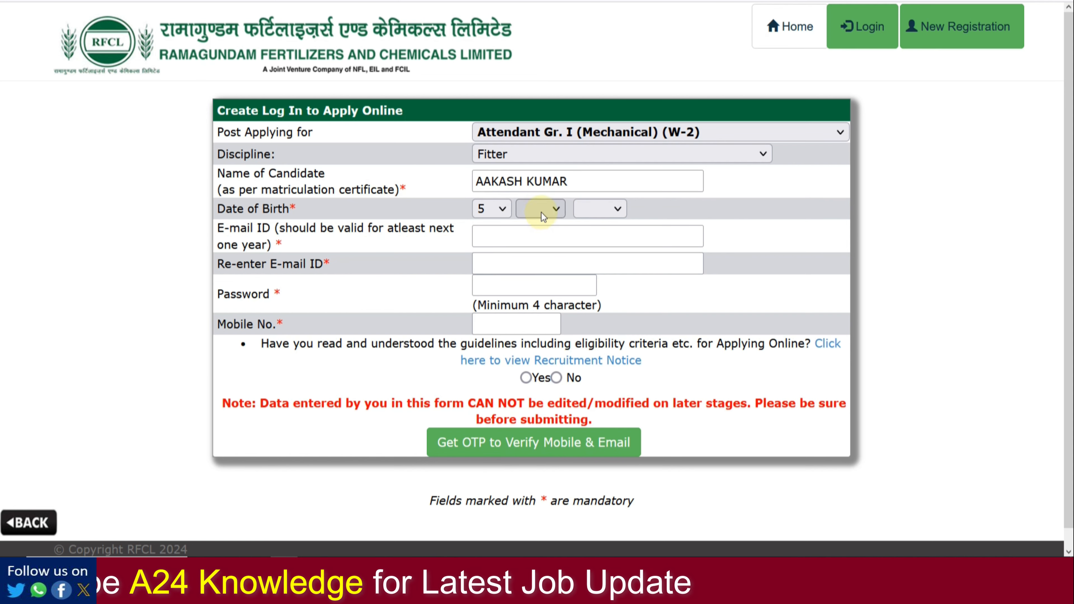
click(544, 209)
click(533, 363)
click(599, 209)
scroll(594, 365, down, 8)
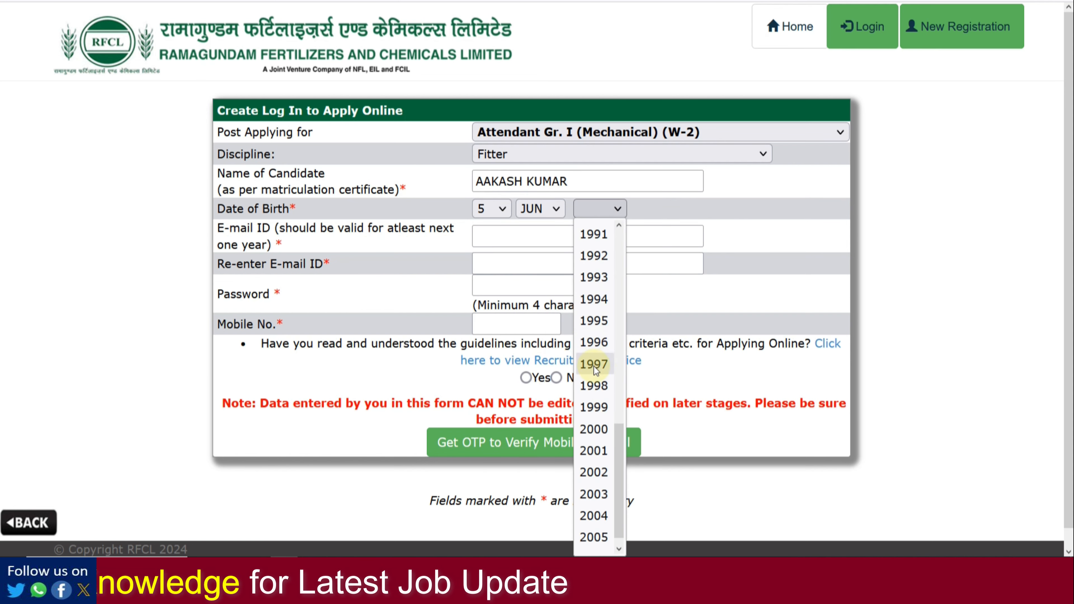
click(594, 450)
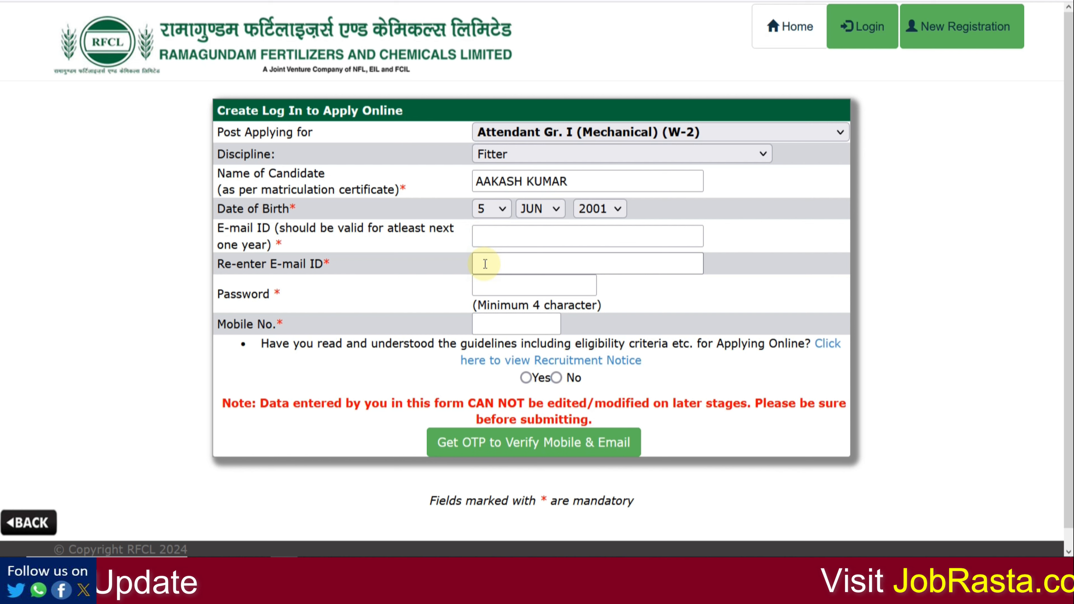
Step: Enter the account password and confirm the guidelines have been read
click(501, 292)
click(439, 293)
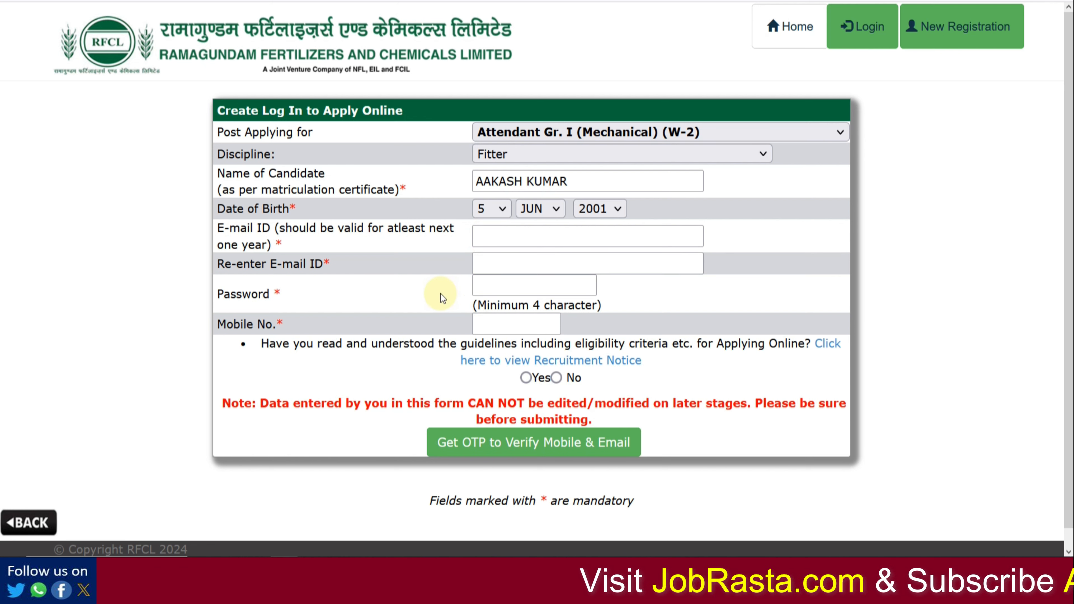
click(525, 378)
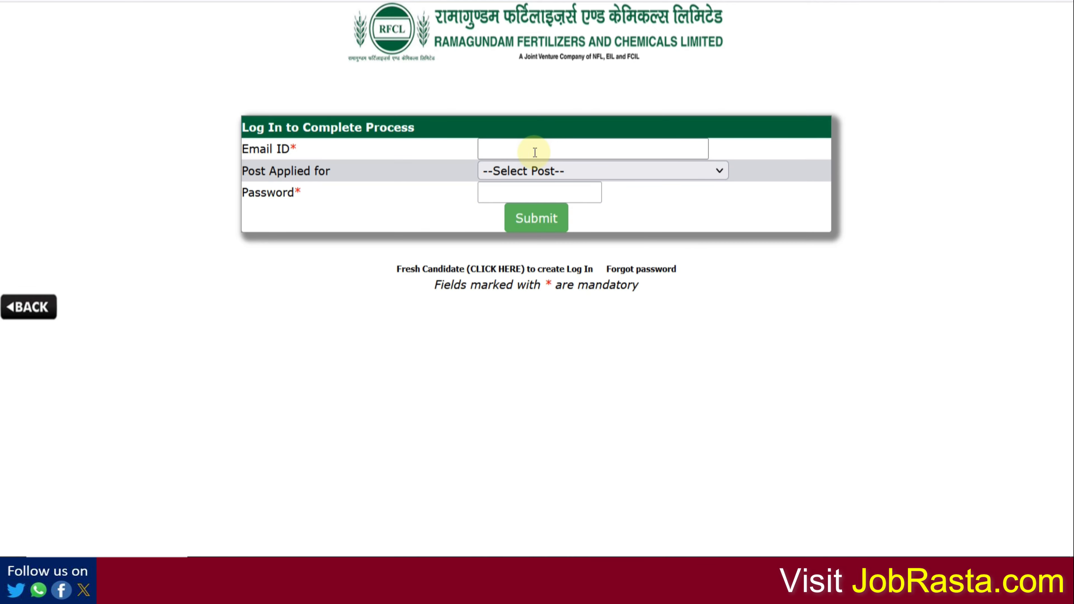
Step: Log in for the Attendant Gr. I (Mechanical) (W-2) post and open the Fitter application form
click(540, 171)
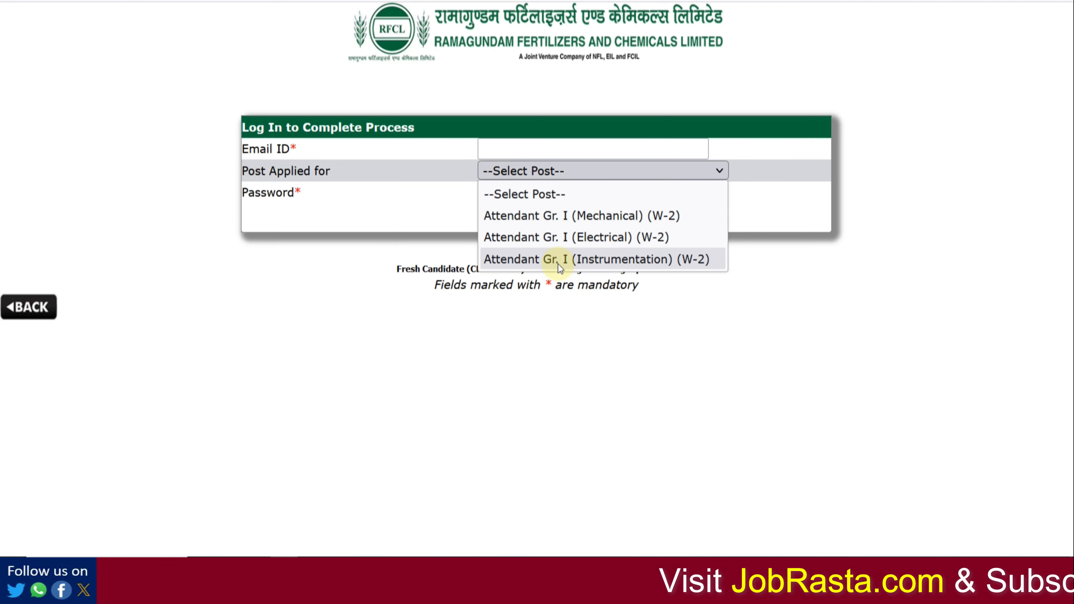
click(556, 220)
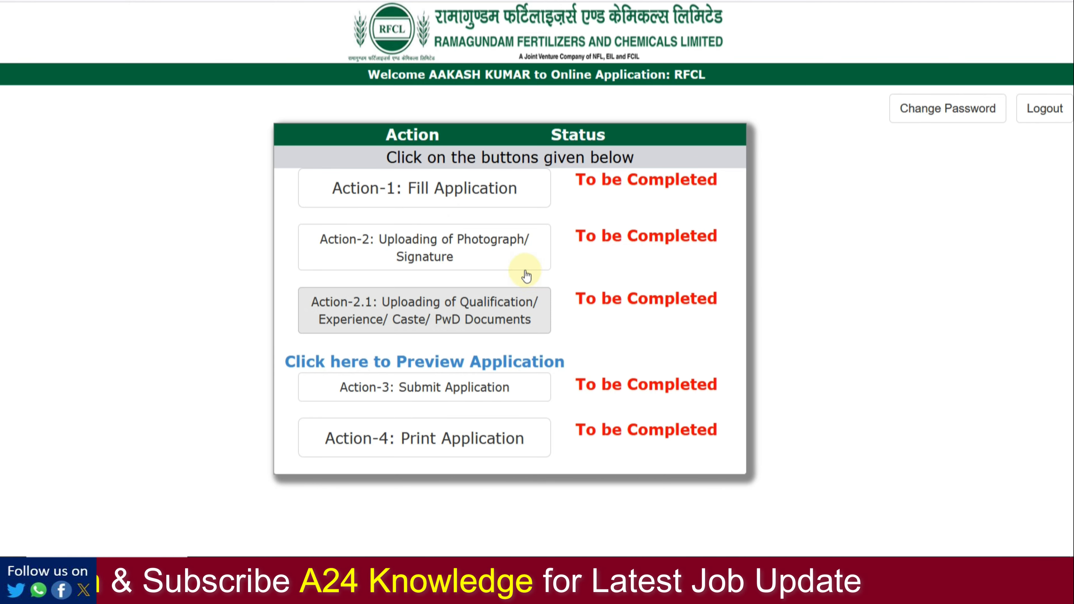
click(456, 208)
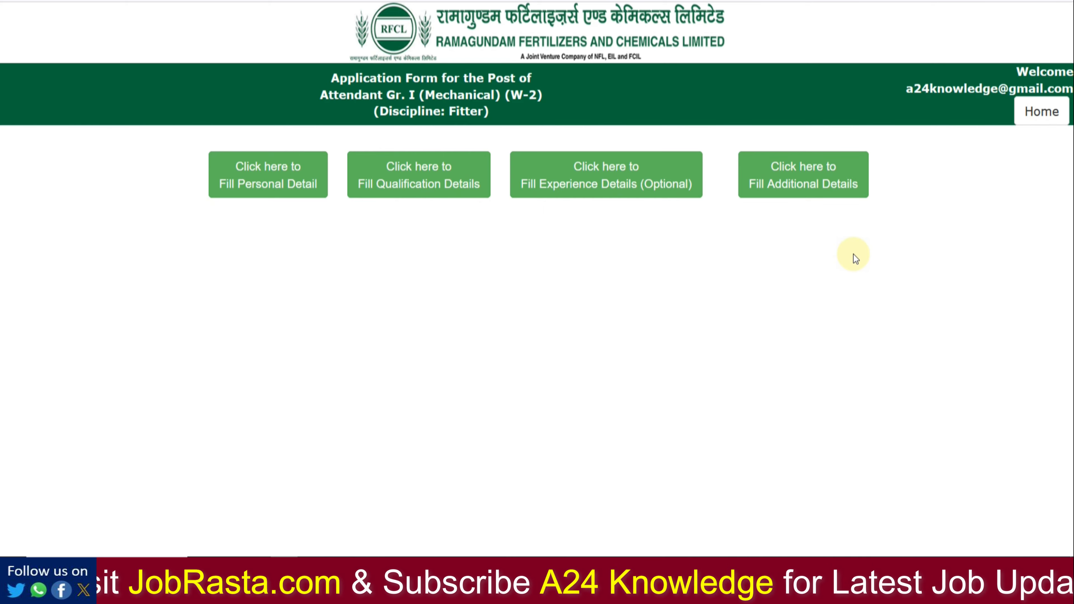
Step: Set titles Mr., Mr. and Mrs. for candidate, father and mother, filling parents' names
click(266, 191)
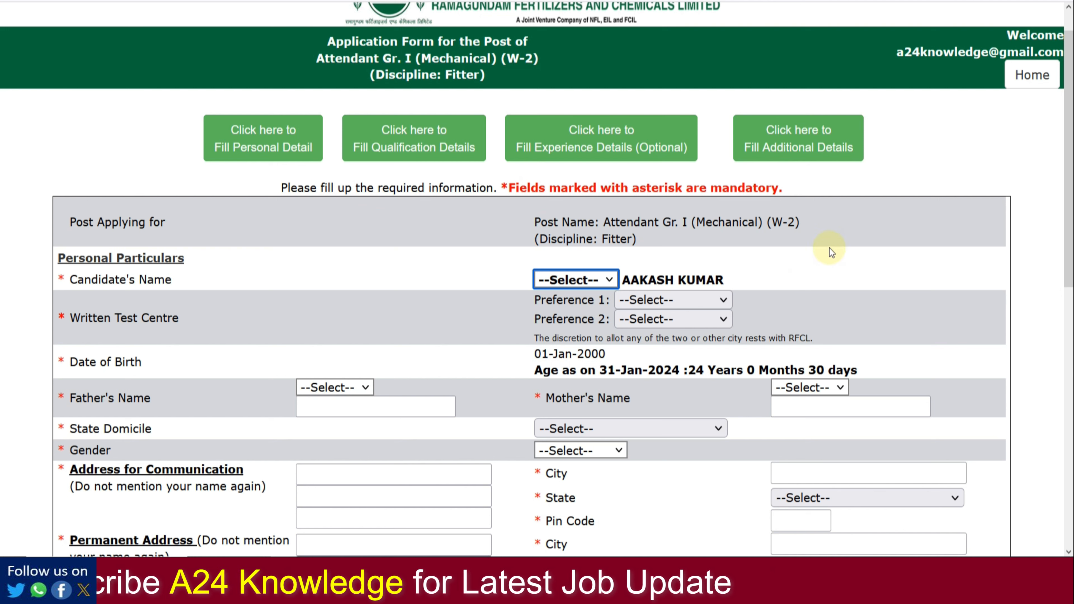
click(591, 282)
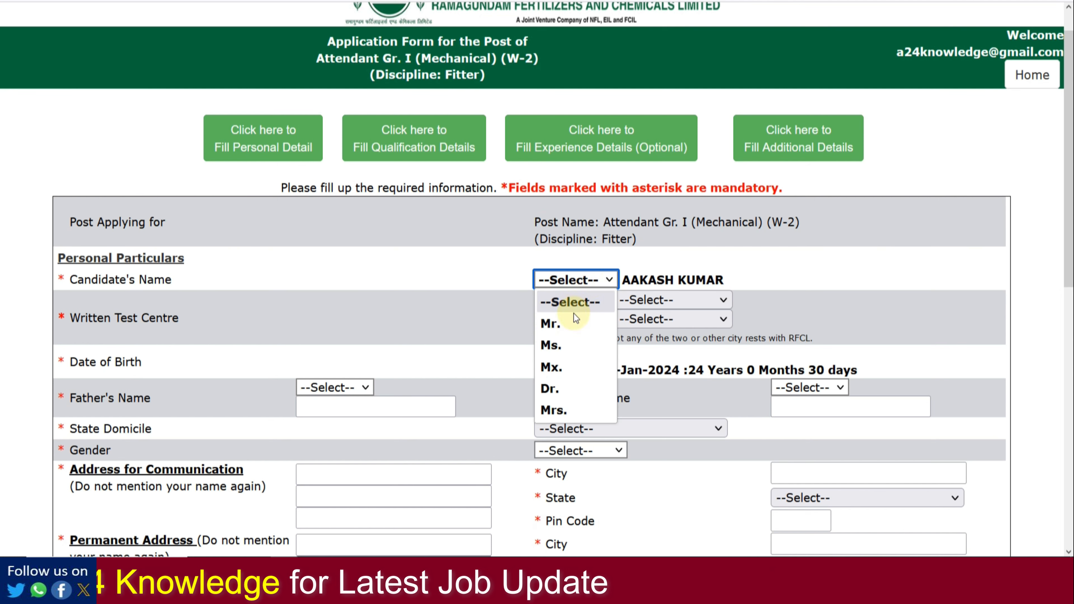
click(573, 320)
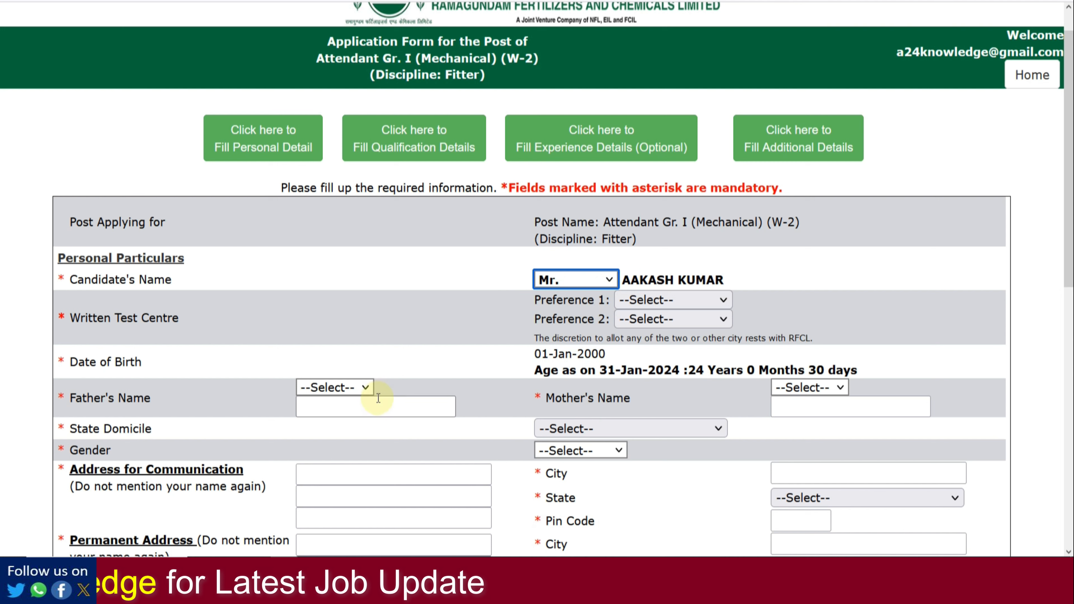
click(364, 394)
click(346, 426)
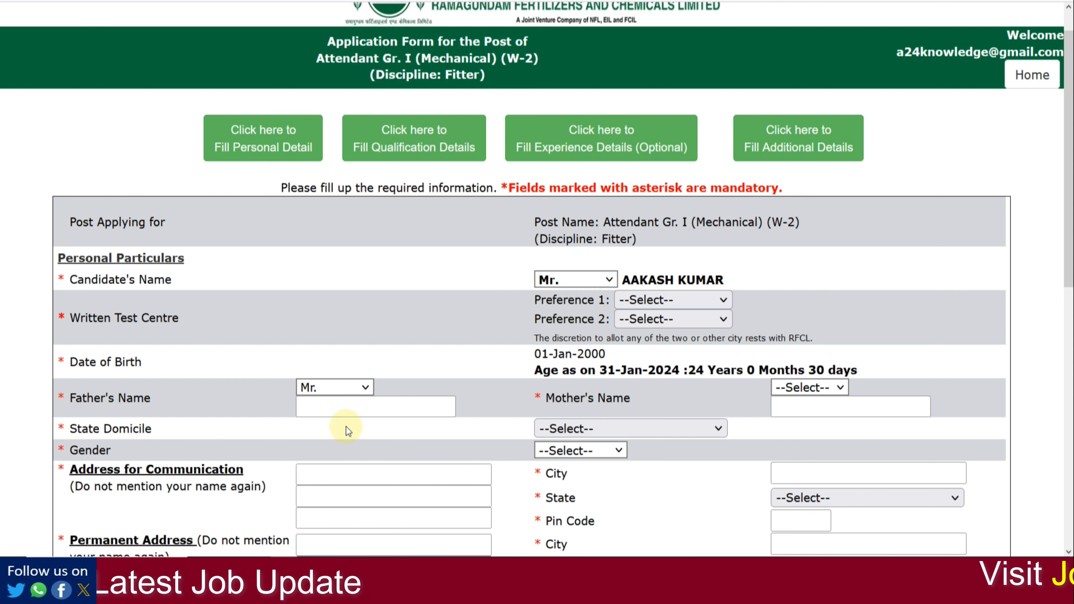
click(332, 406)
click(334, 421)
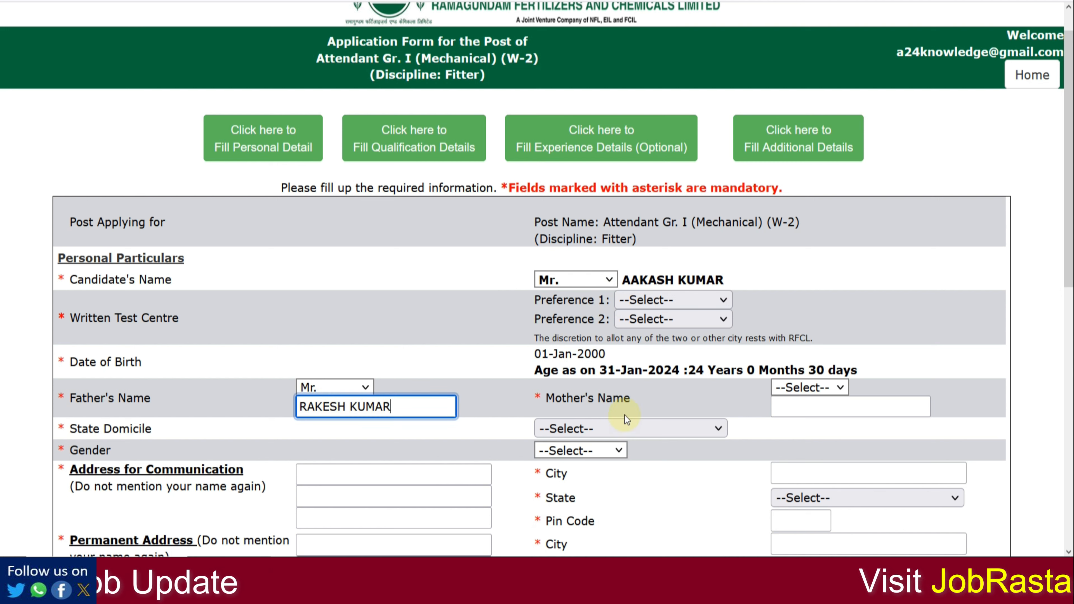
click(786, 389)
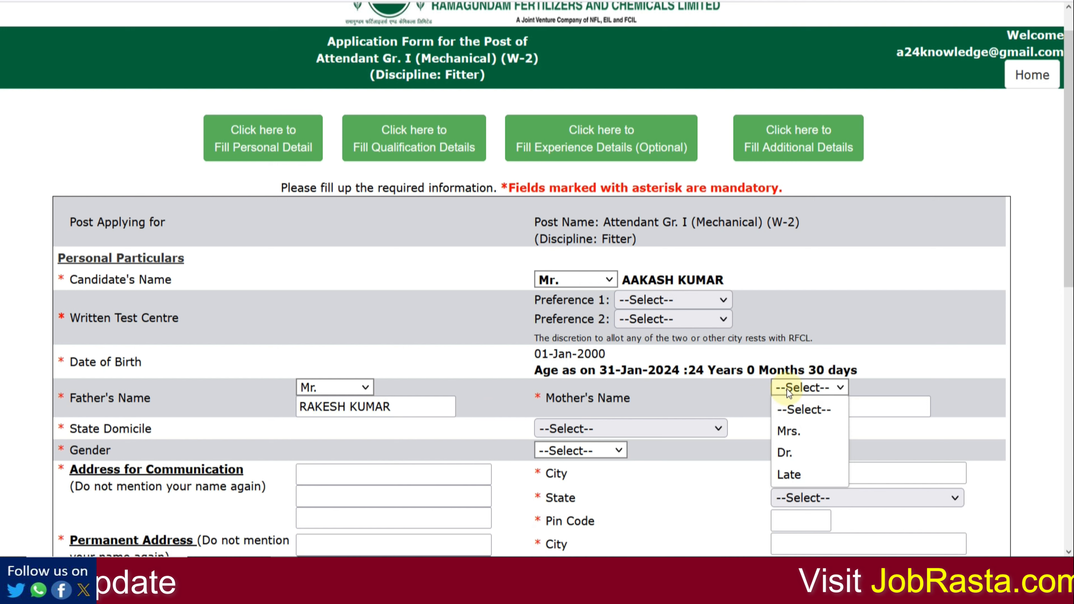
click(796, 424)
click(791, 408)
click(791, 409)
click(794, 422)
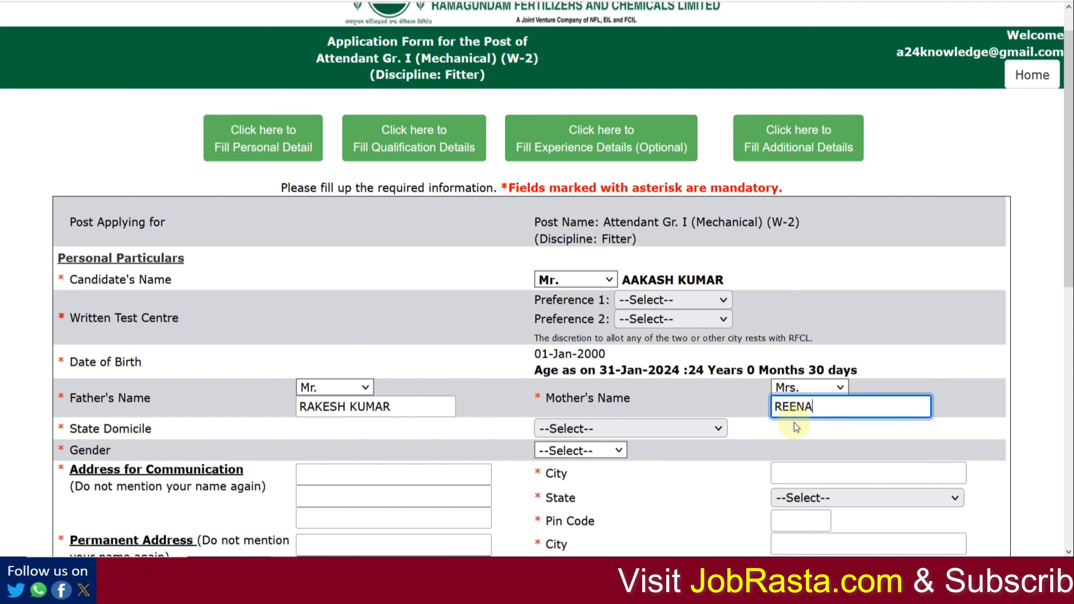
Step: Set State Domicile to Rajasthan and Gender to Male
click(566, 429)
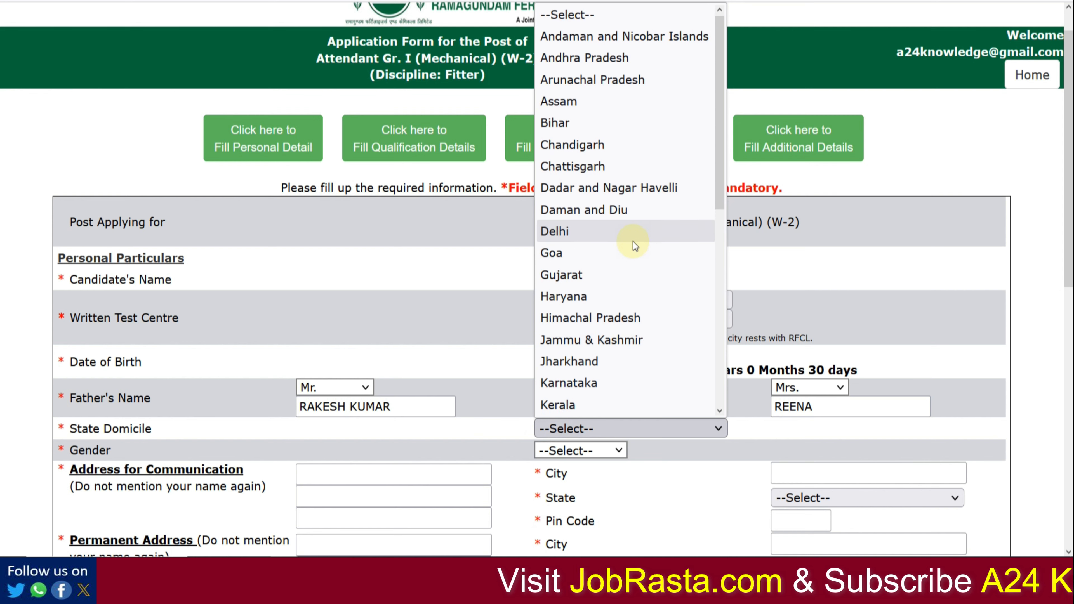
scroll(633, 242, down, 5)
click(607, 259)
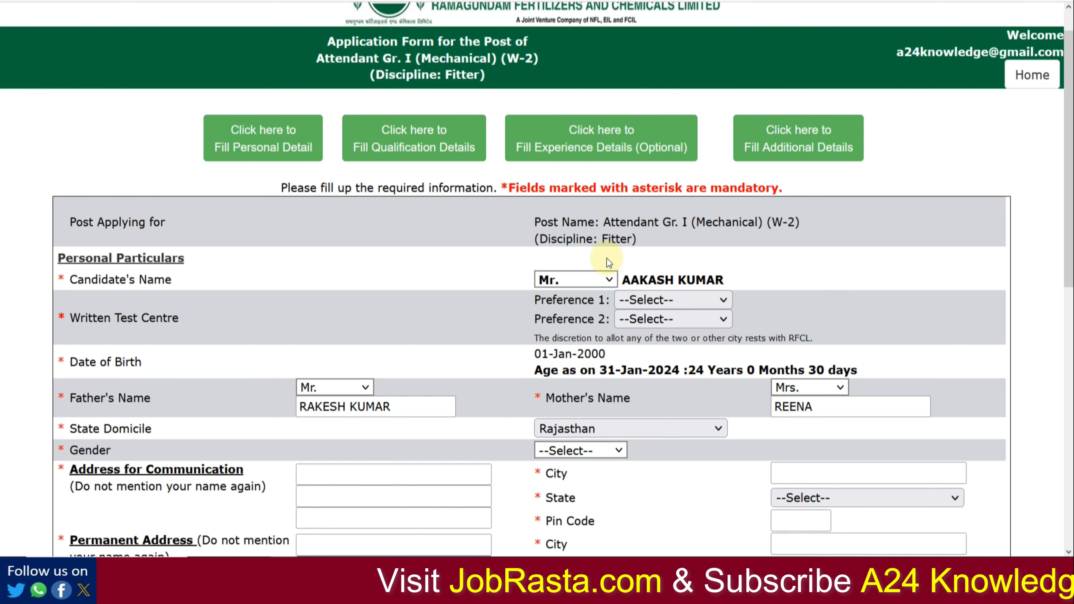
click(599, 457)
click(584, 495)
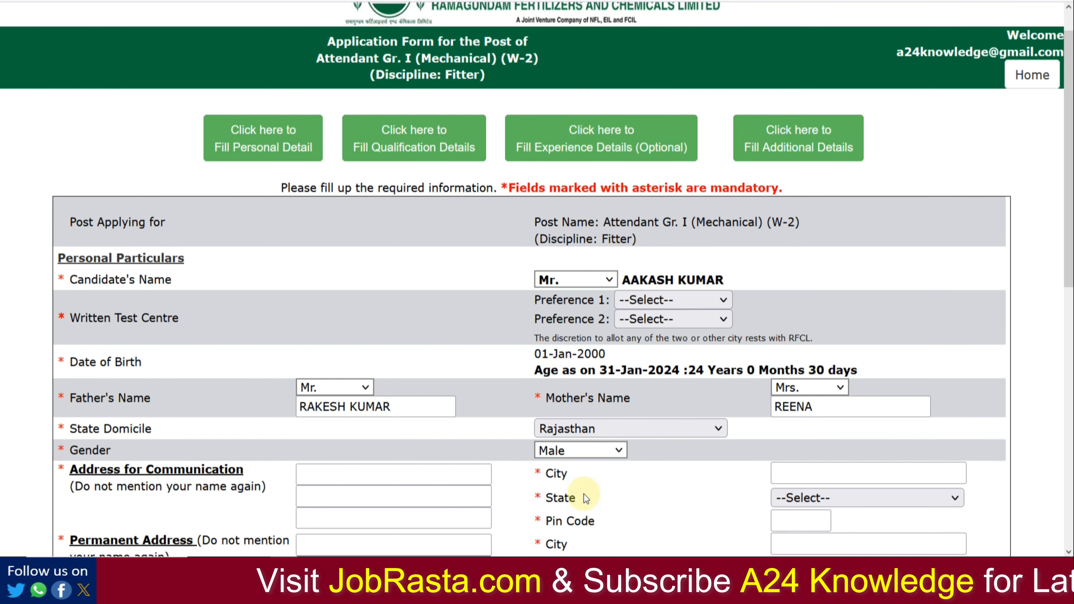
Step: Set written test centre preferences to Delhi & NCR first and Jaipur second
click(672, 299)
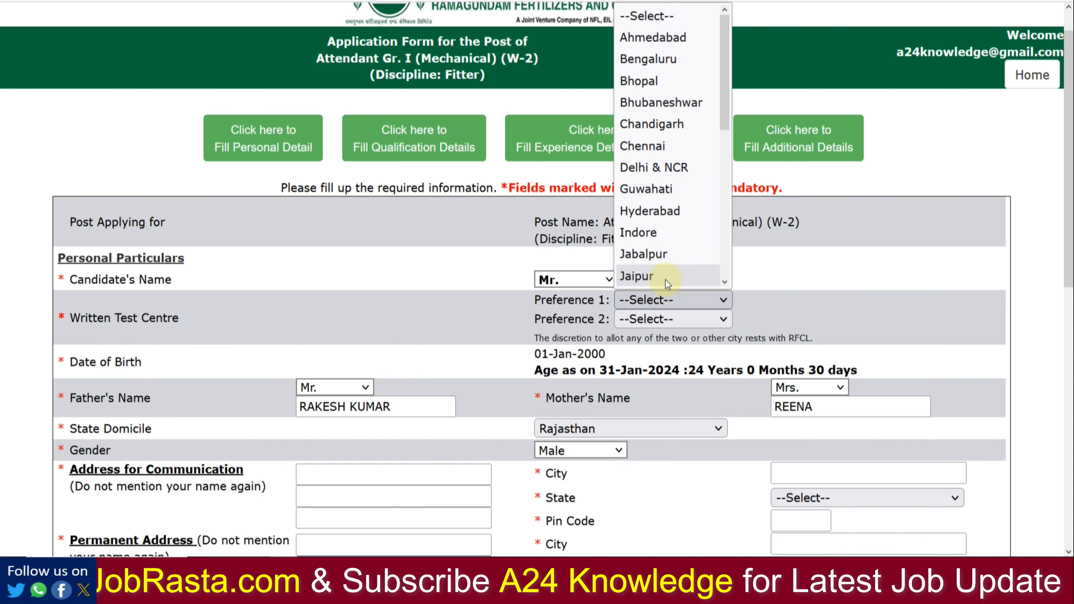
click(661, 167)
click(663, 318)
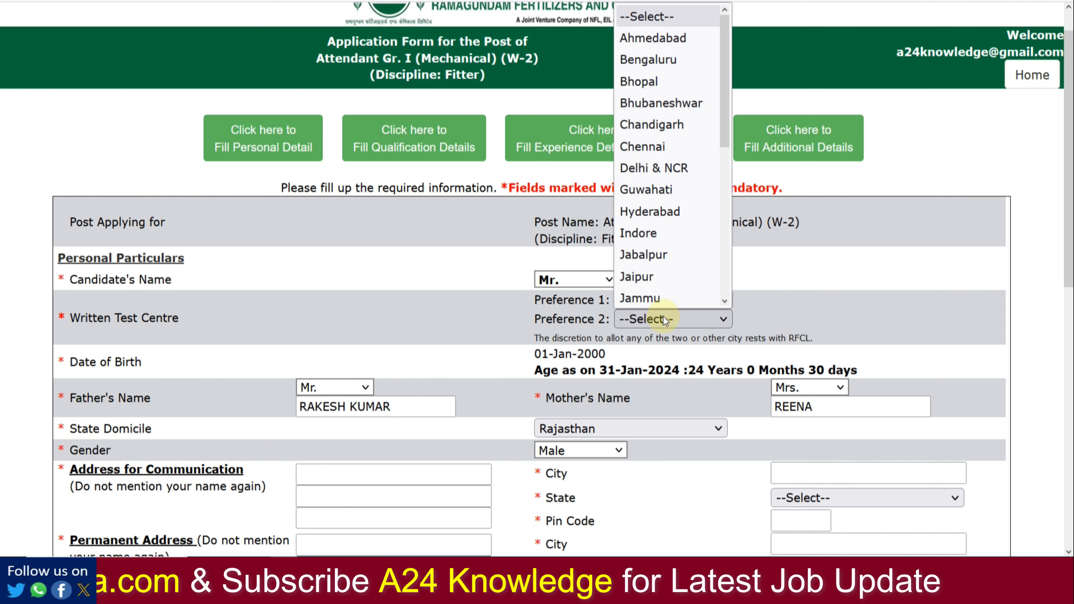
click(658, 283)
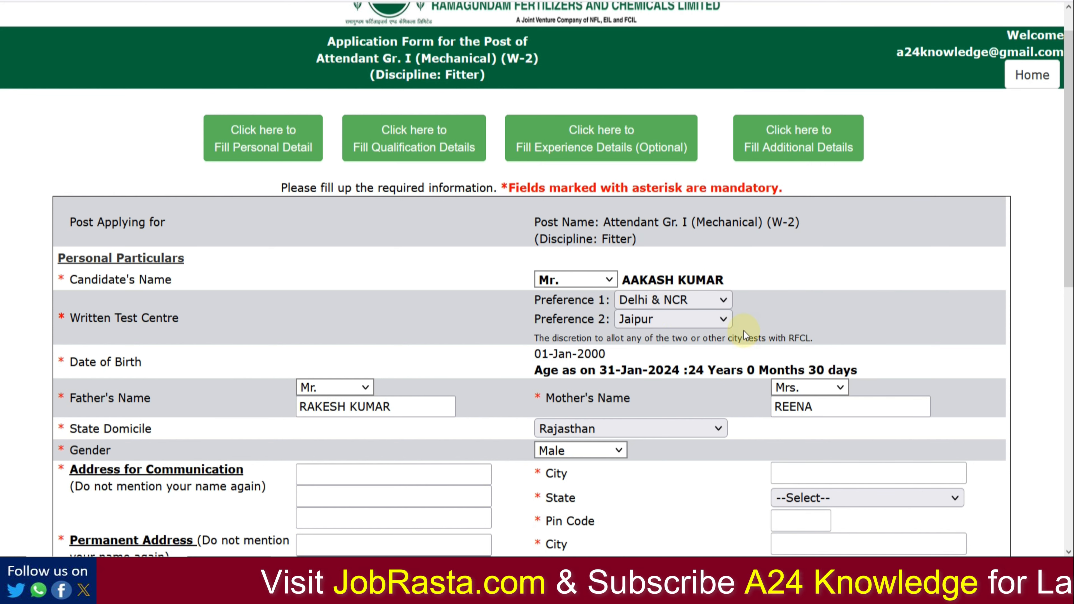
click(703, 302)
scroll(690, 223, down, 5)
scroll(690, 223, down, 2)
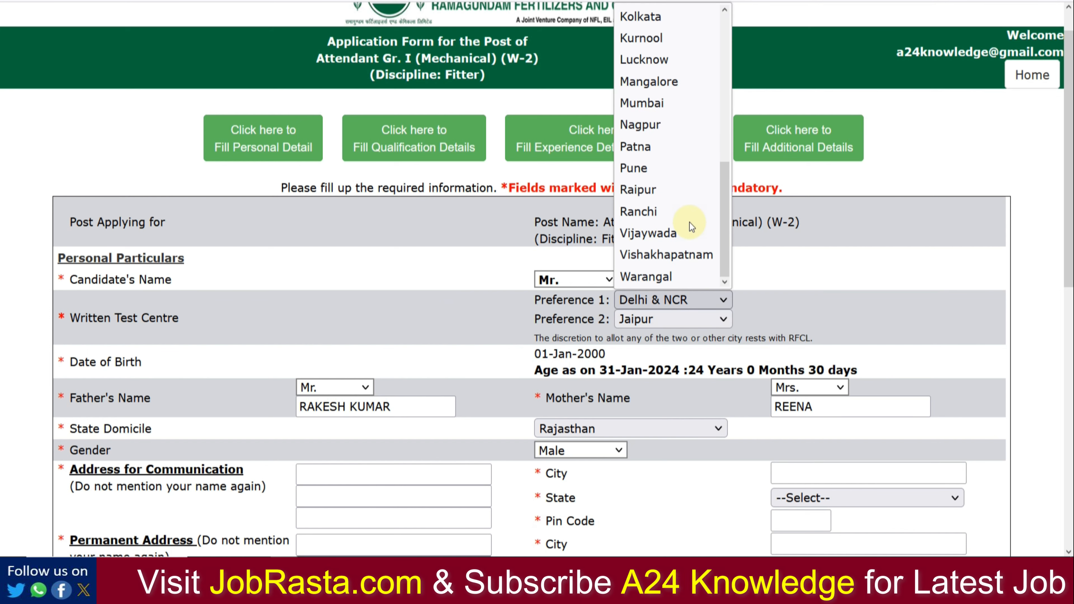
scroll(689, 223, up, 5)
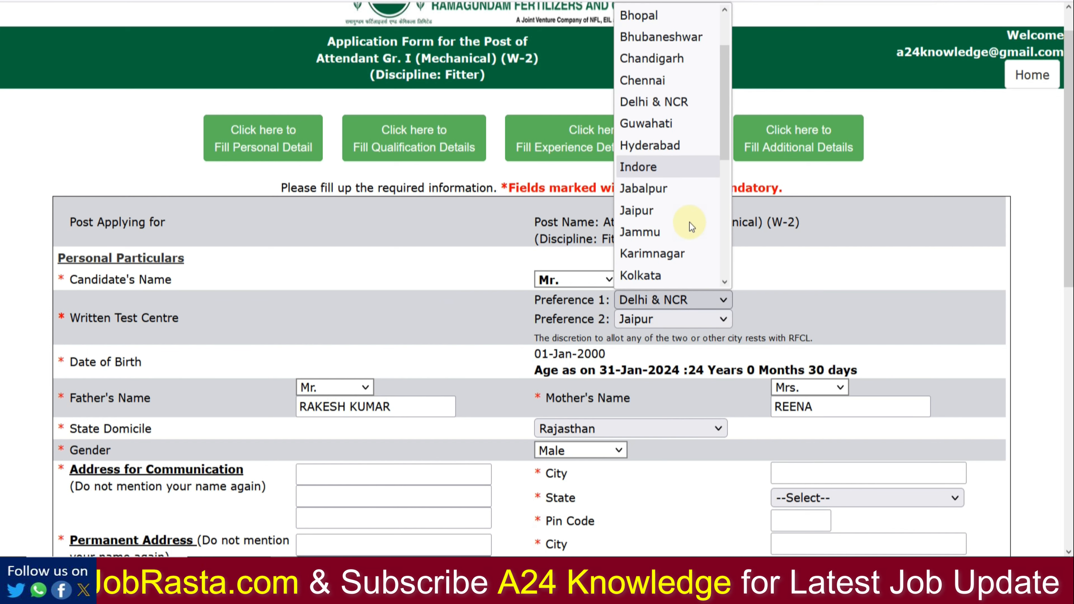
click(785, 266)
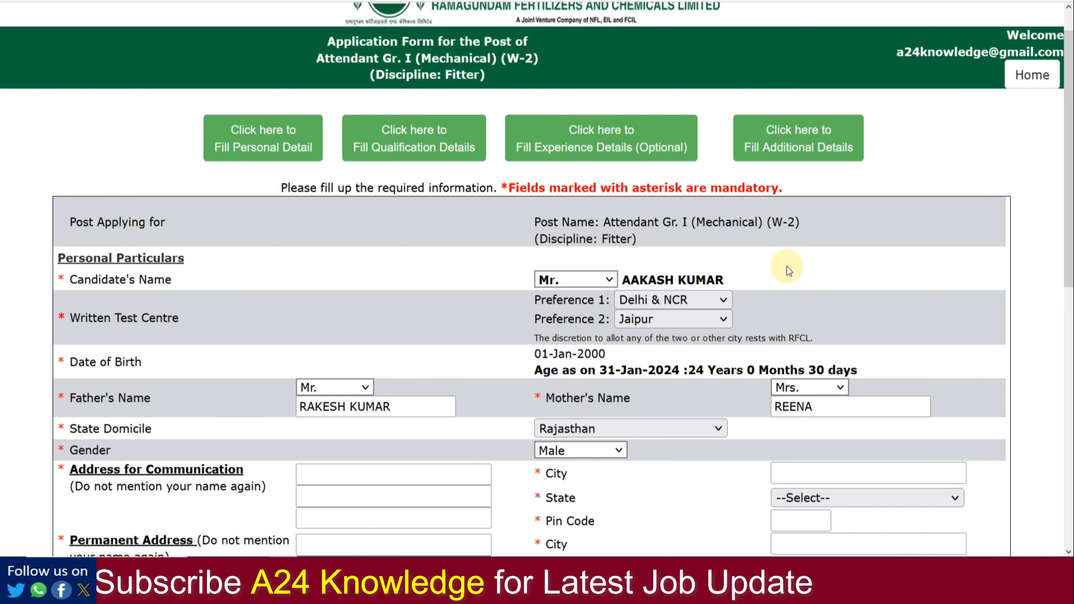
Step: Enter the communication address with city ALWAR, state Rajasthan and its pin code
scroll(983, 192, down, 2)
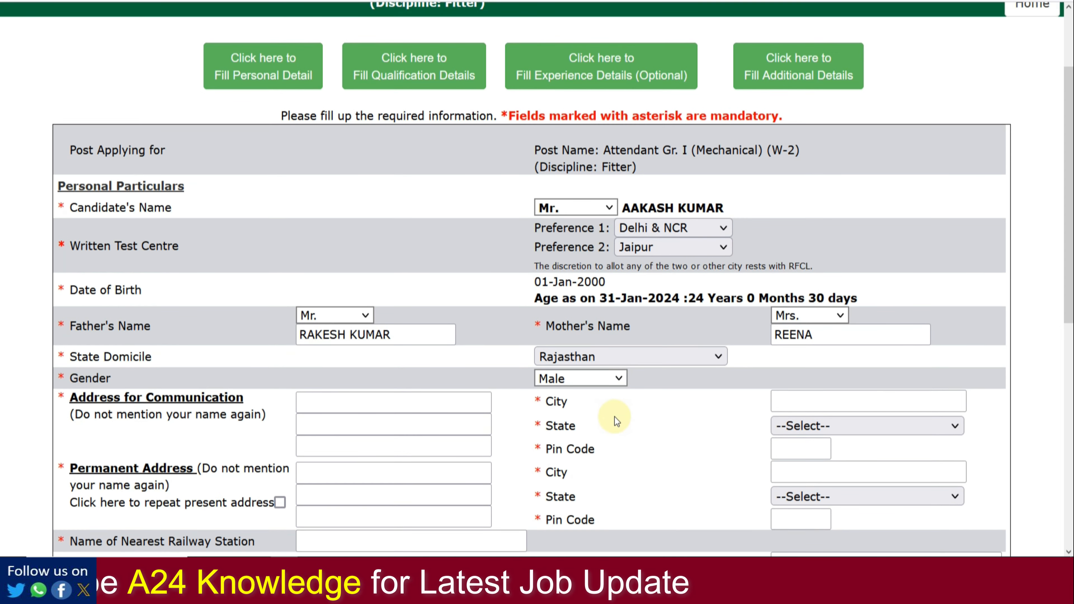
click(330, 409)
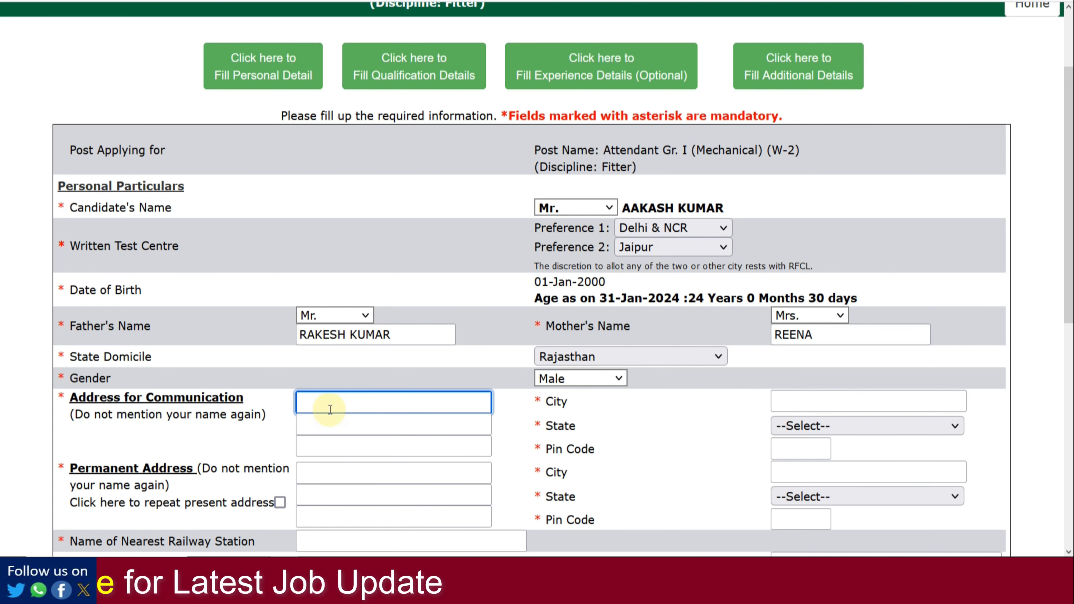
key(Tab)
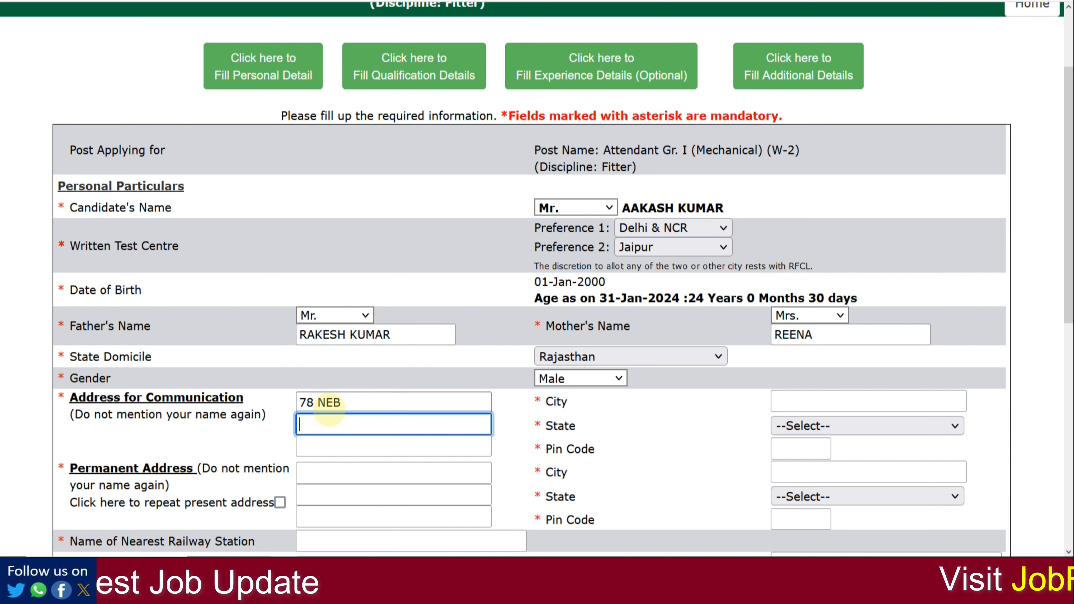
key(Tab)
key(Tab)
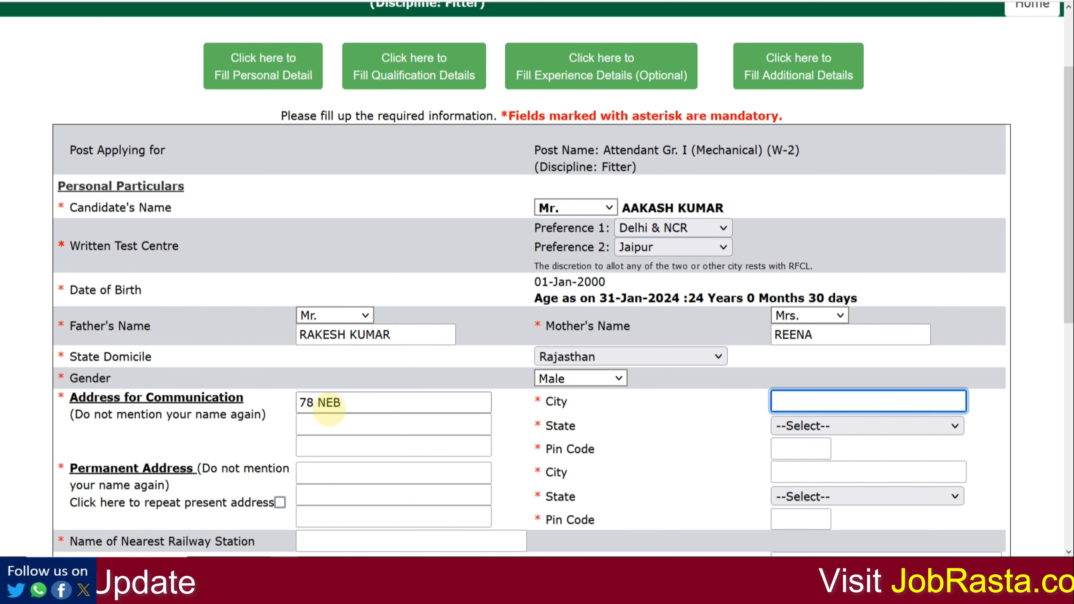
text(ALWAR)
key(Tab)
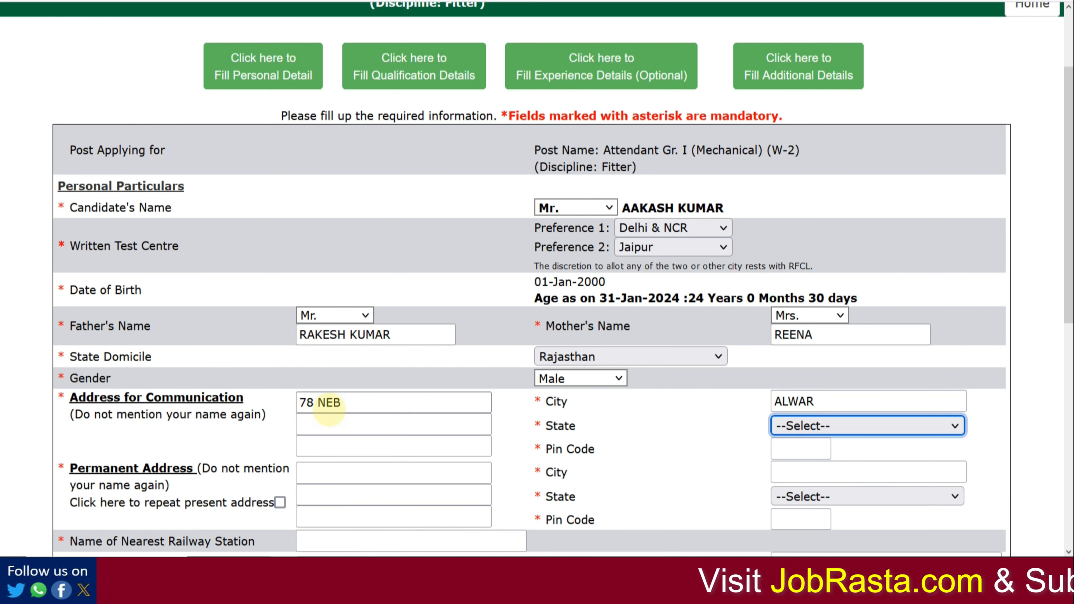
key(r)
key(Tab)
text(3)
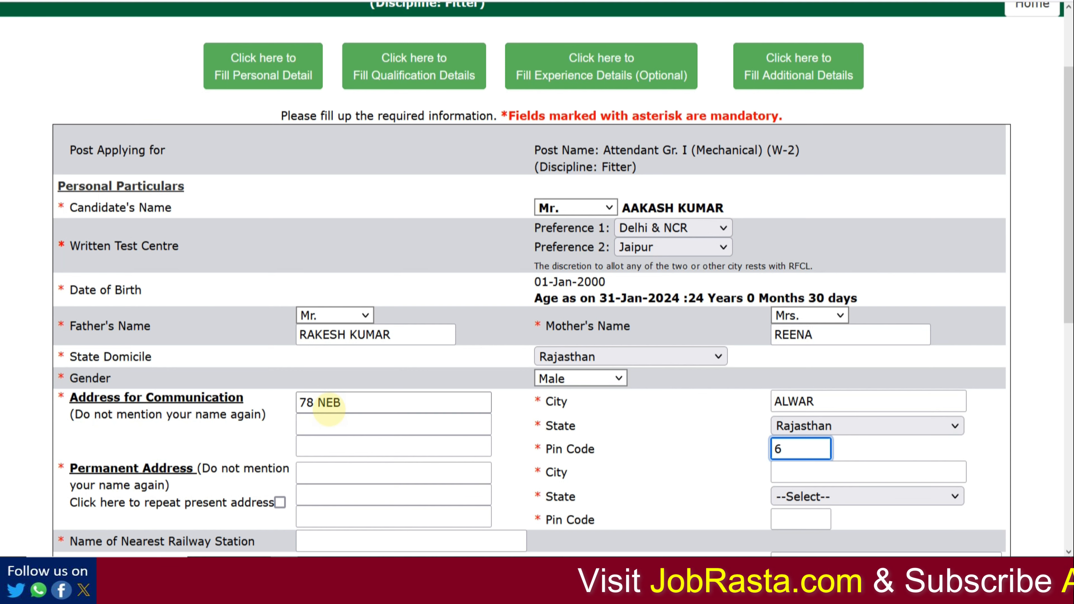
text(01001)
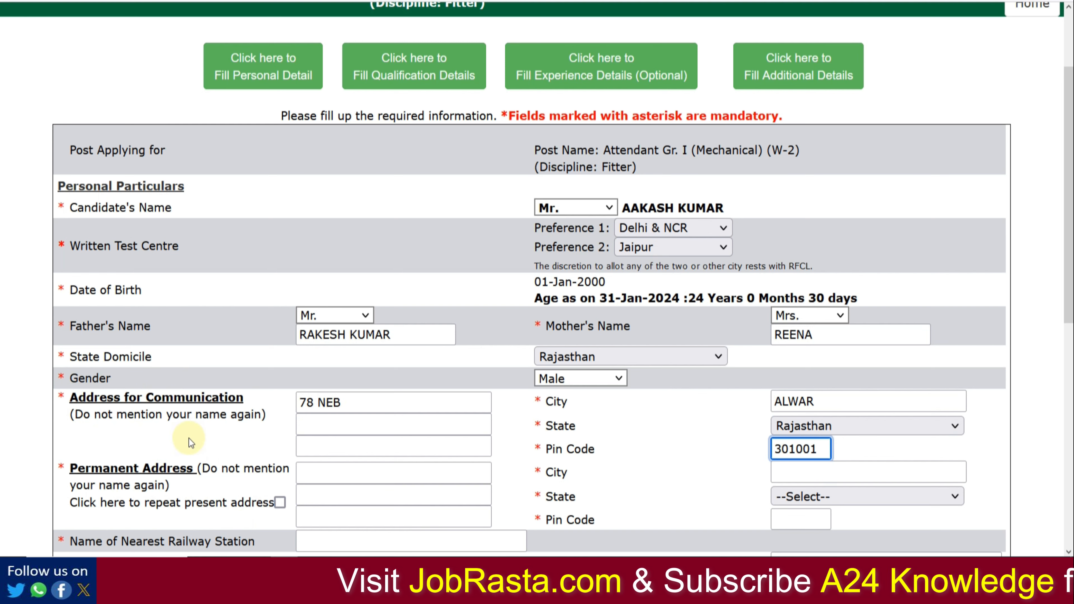
Step: Copy the communication address as permanent address and enter ALWAR as nearest railway station
click(280, 502)
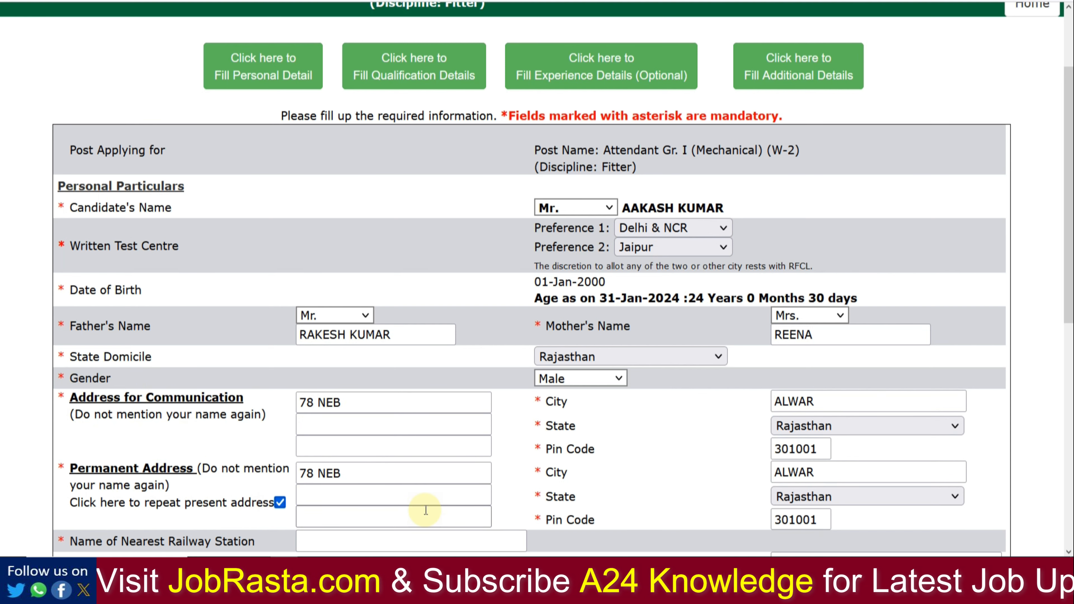
click(371, 546)
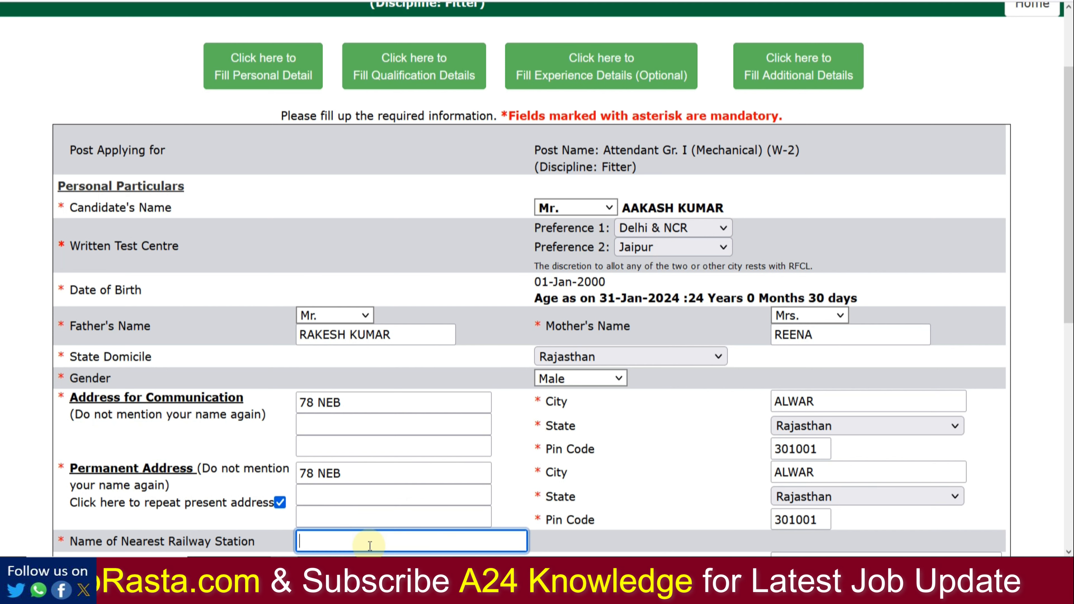
text(ALWA)
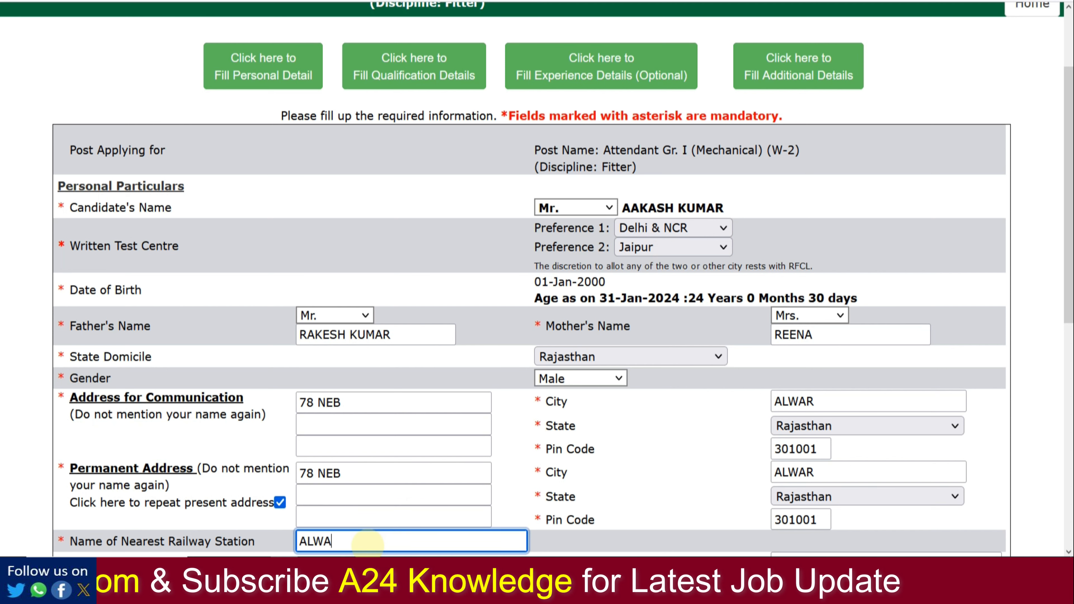
text(R)
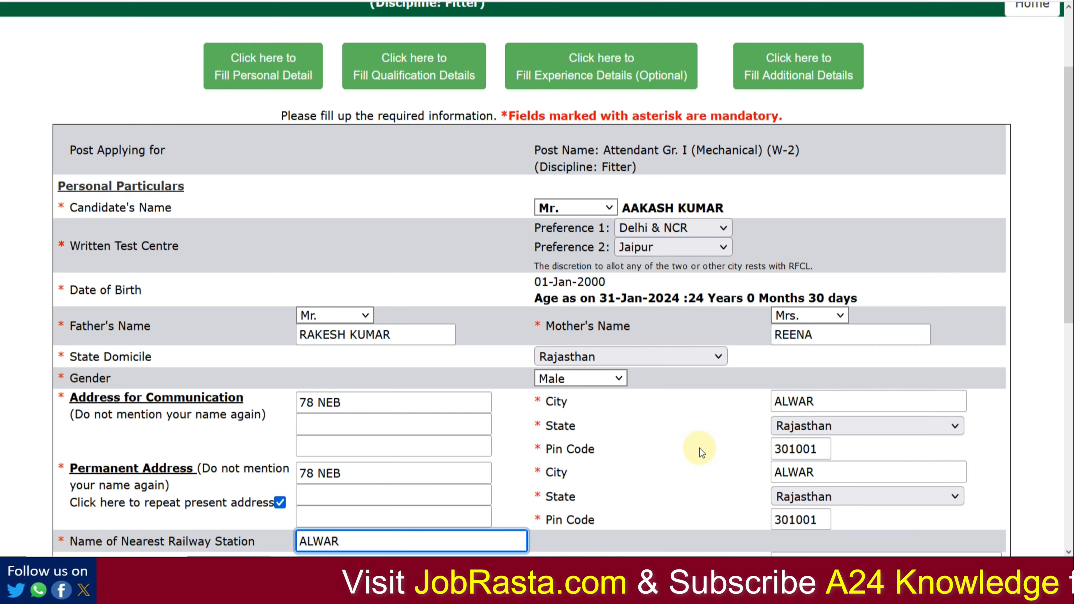
scroll(673, 322, down, 10)
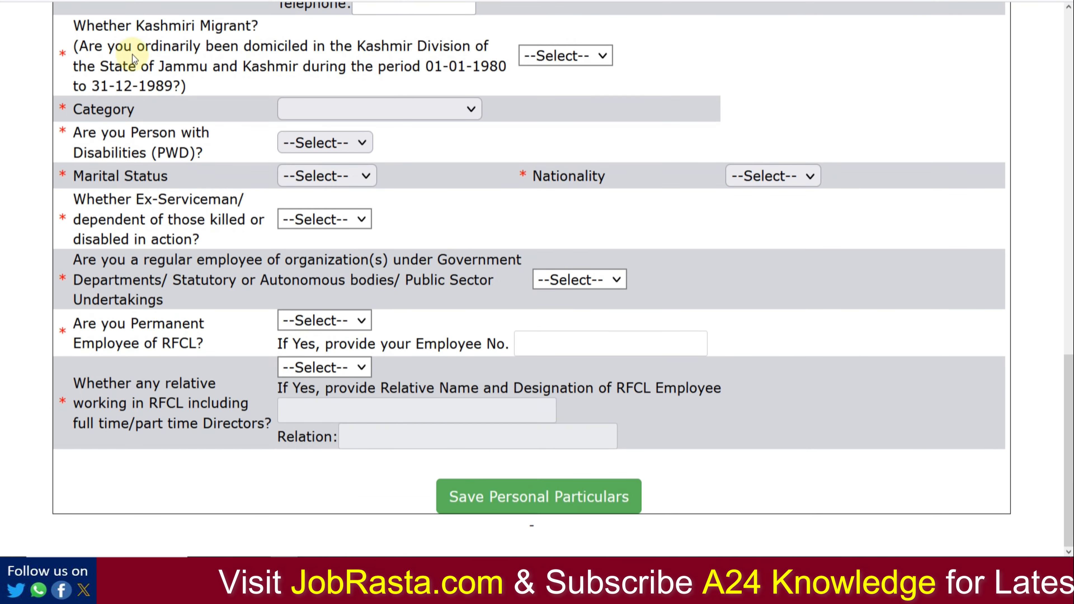
Step: Answer NO to Kashmiri Migrant and set the category to SC
click(607, 53)
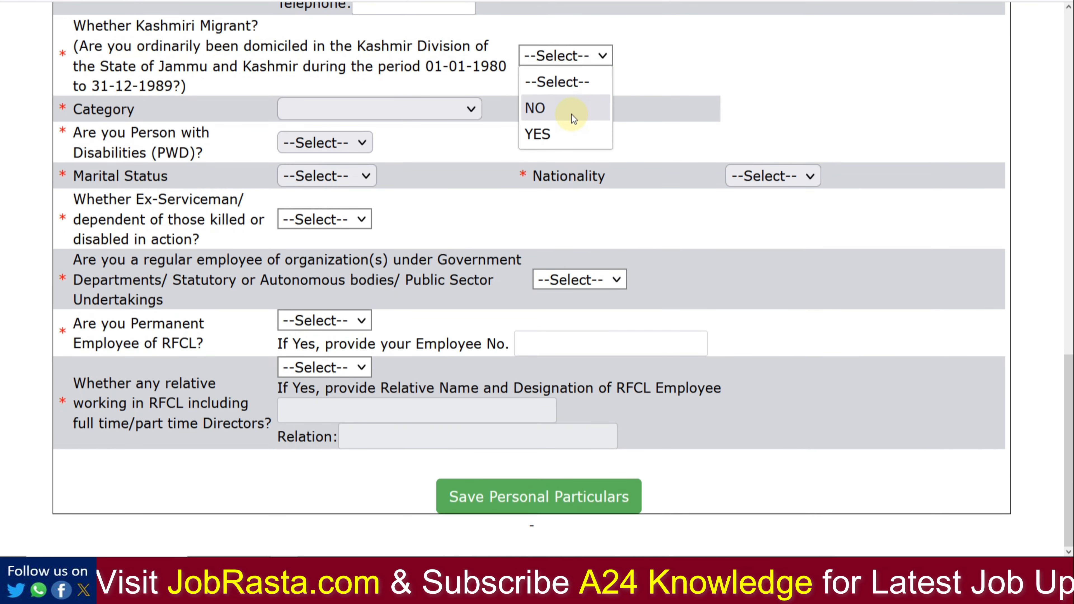
click(571, 113)
click(476, 117)
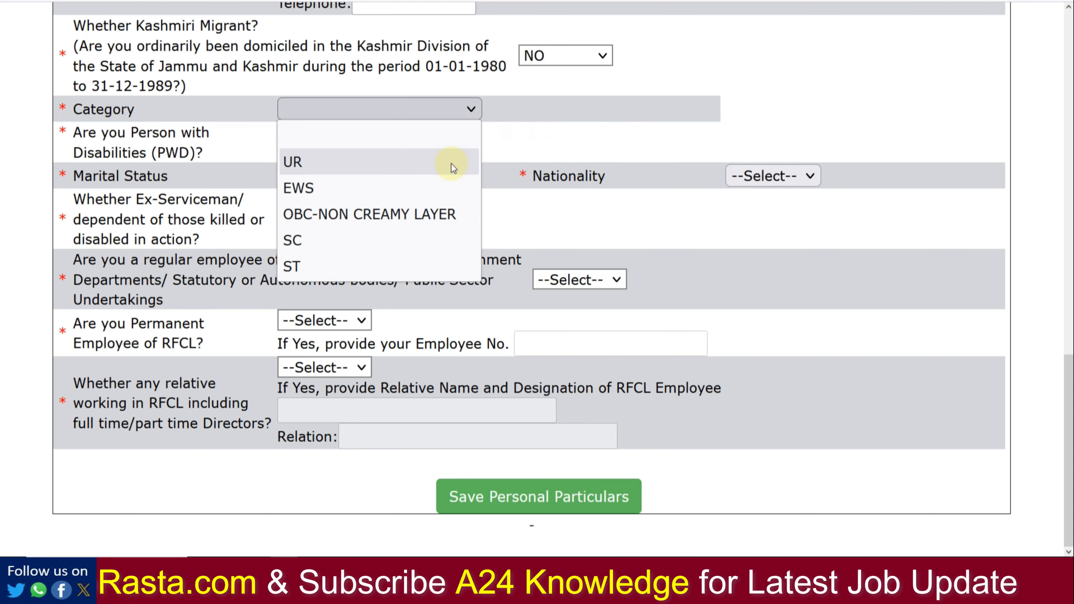
click(446, 211)
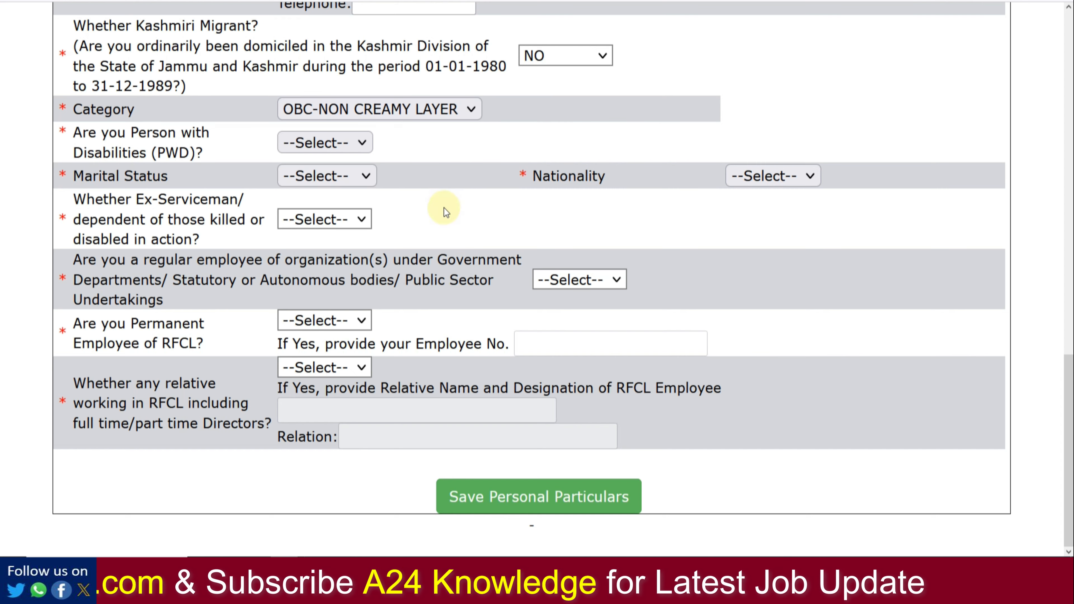
click(397, 116)
click(394, 236)
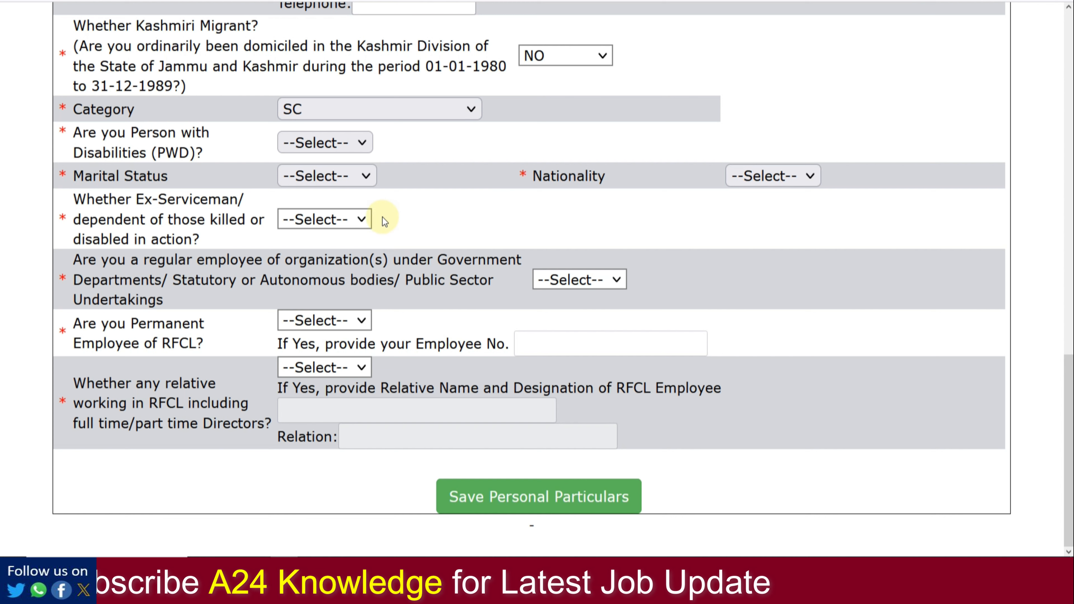
Step: Answer NO to disability, set marital status to UnMarried and nationality to INDIAN
click(339, 144)
click(333, 220)
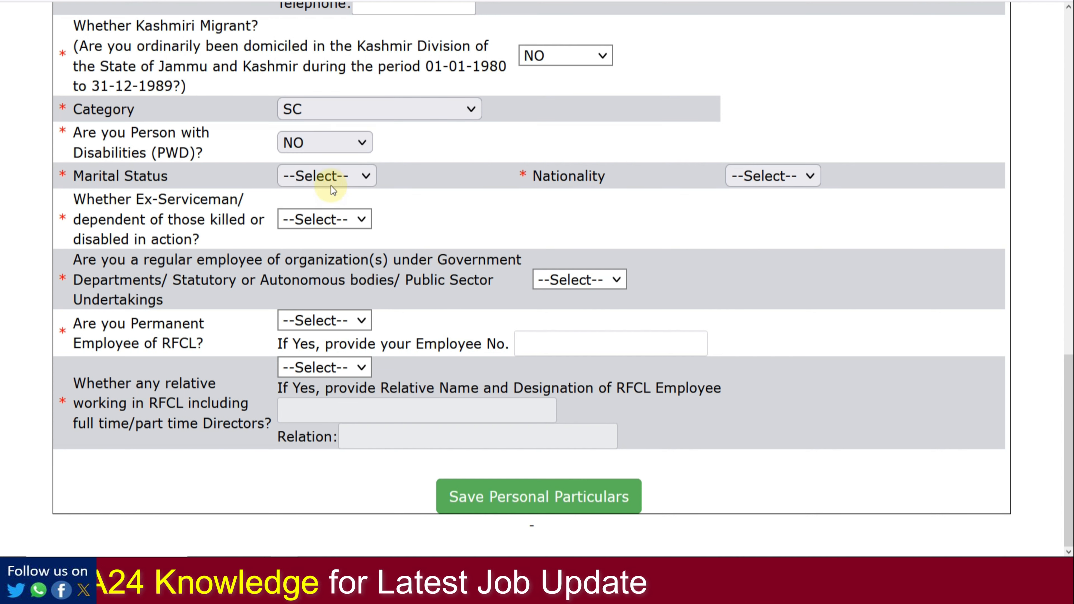
click(331, 183)
click(331, 251)
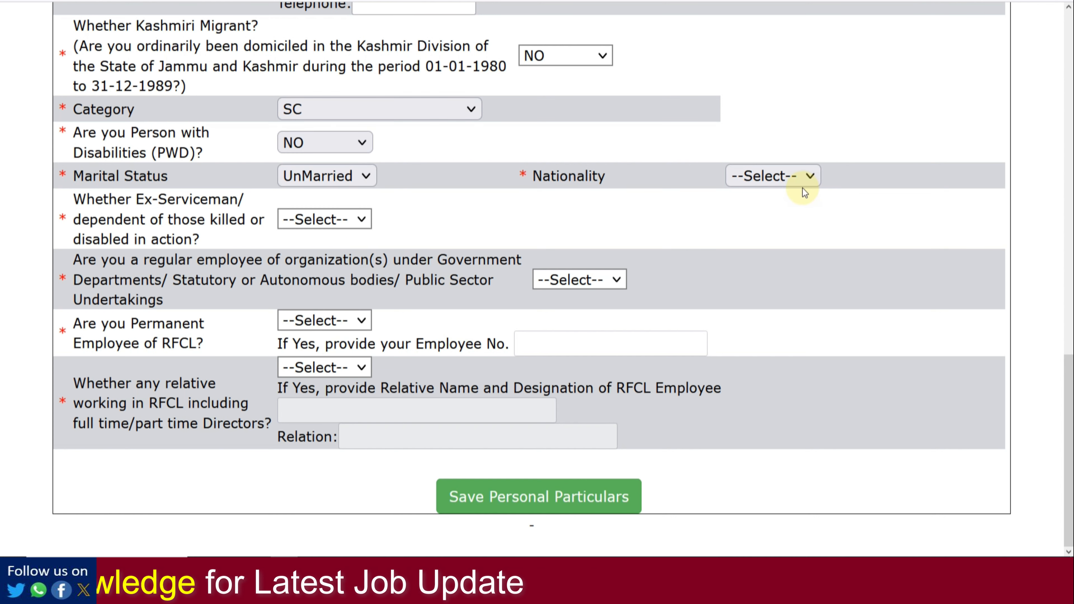
click(798, 180)
click(797, 223)
Step: Answer NO to ex-serviceman, government-employee and permanent RFCL employee, then save personal particulars
click(345, 227)
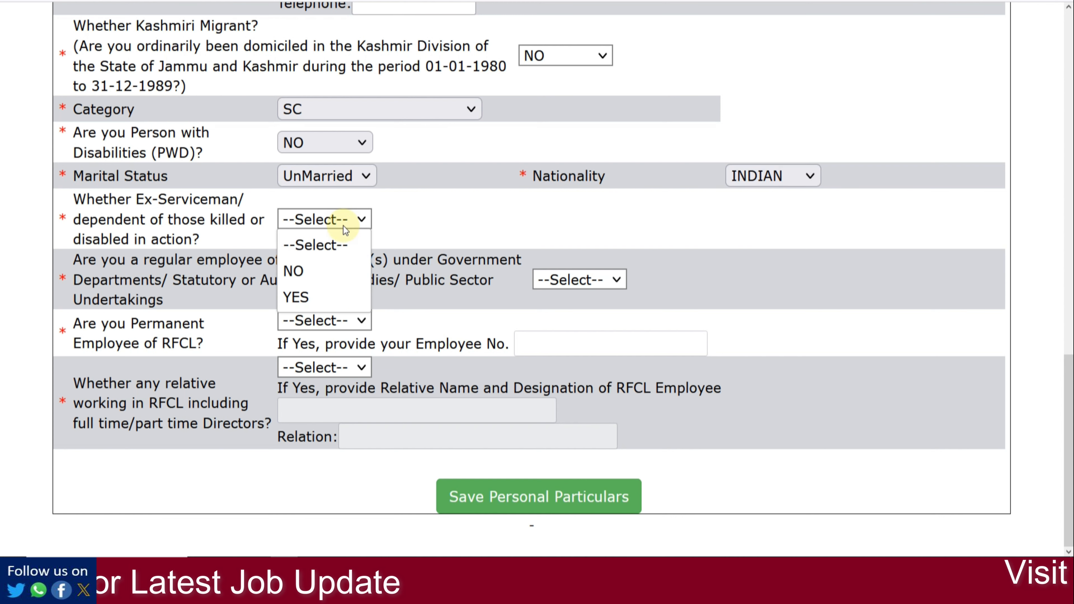
click(334, 271)
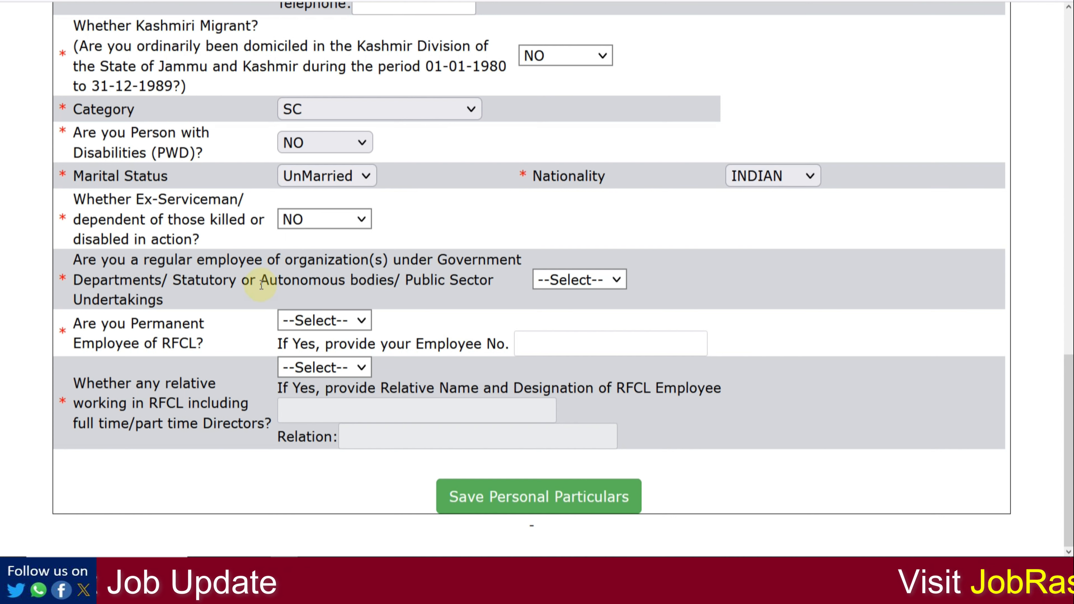
click(561, 281)
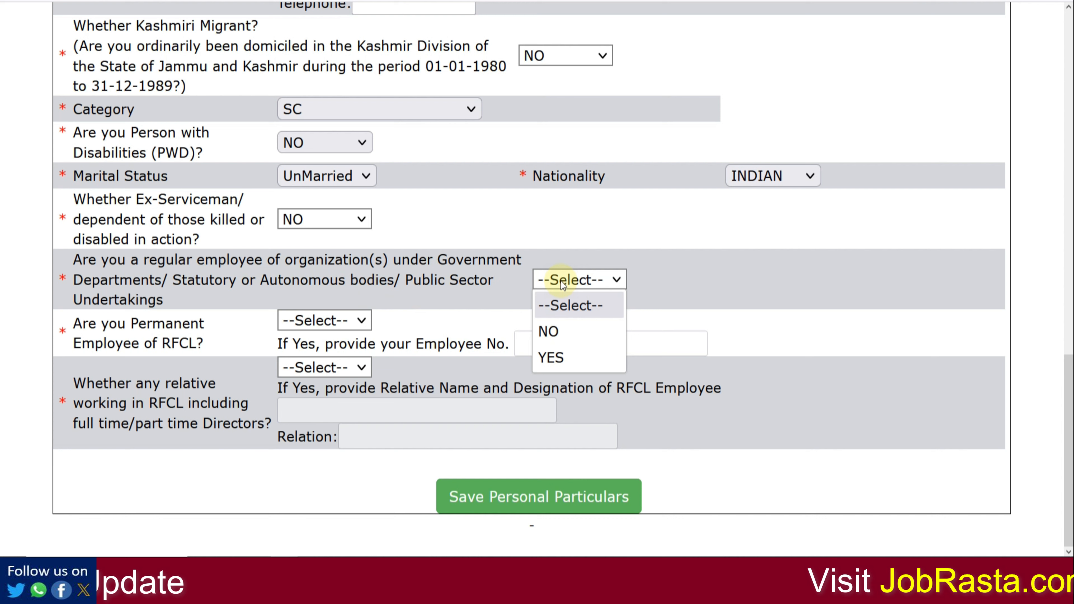
click(562, 330)
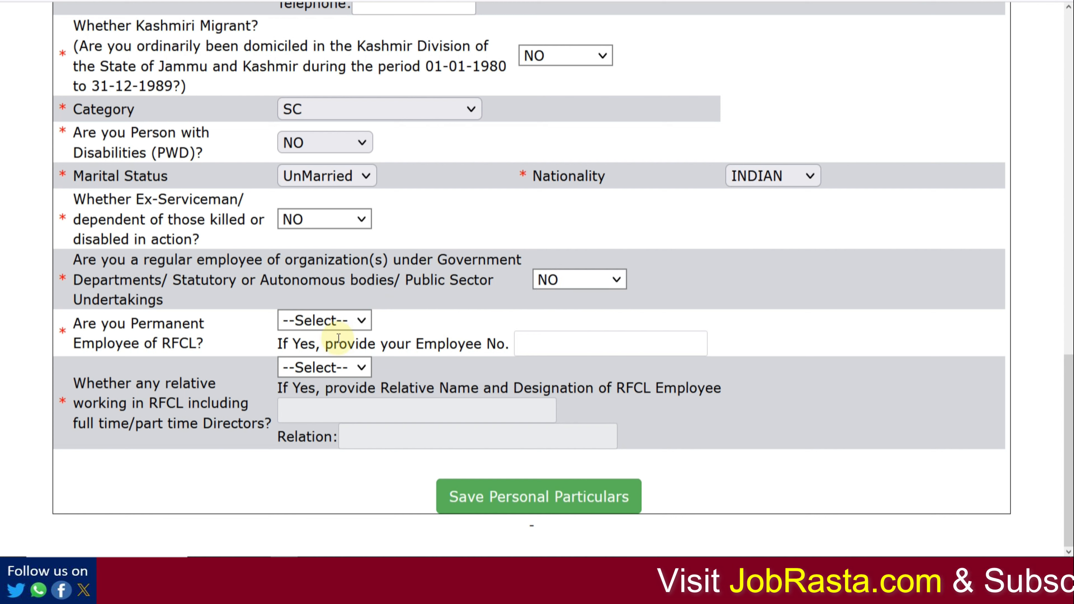
click(341, 322)
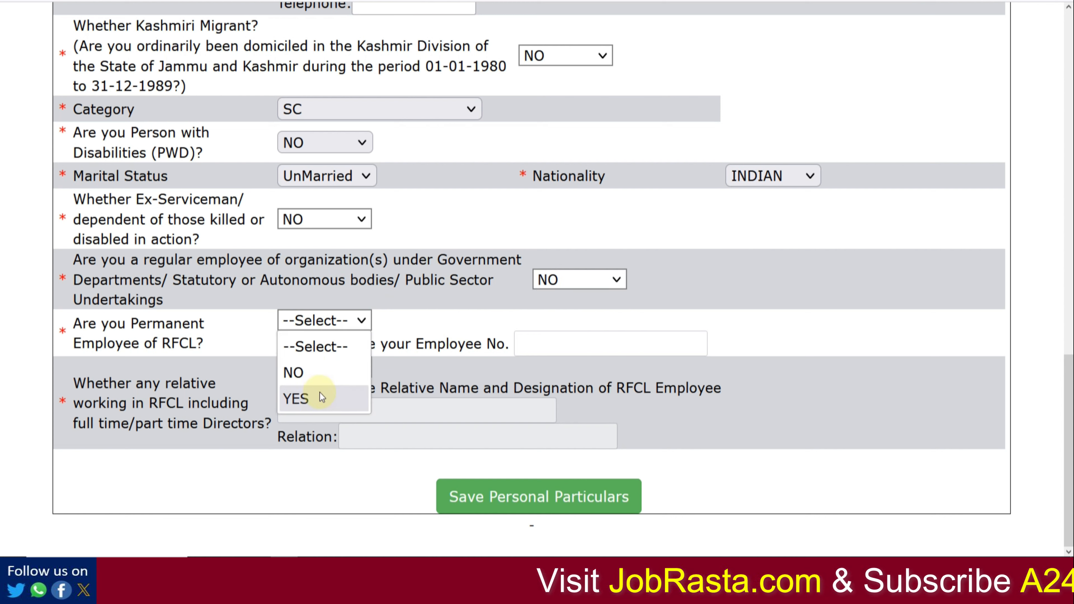
click(311, 374)
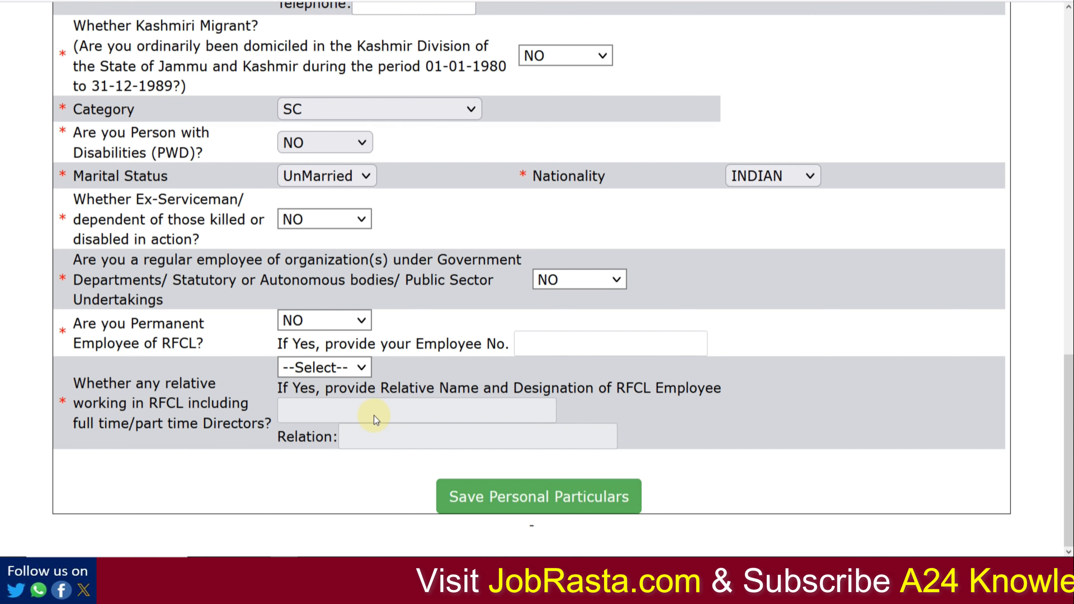
click(556, 502)
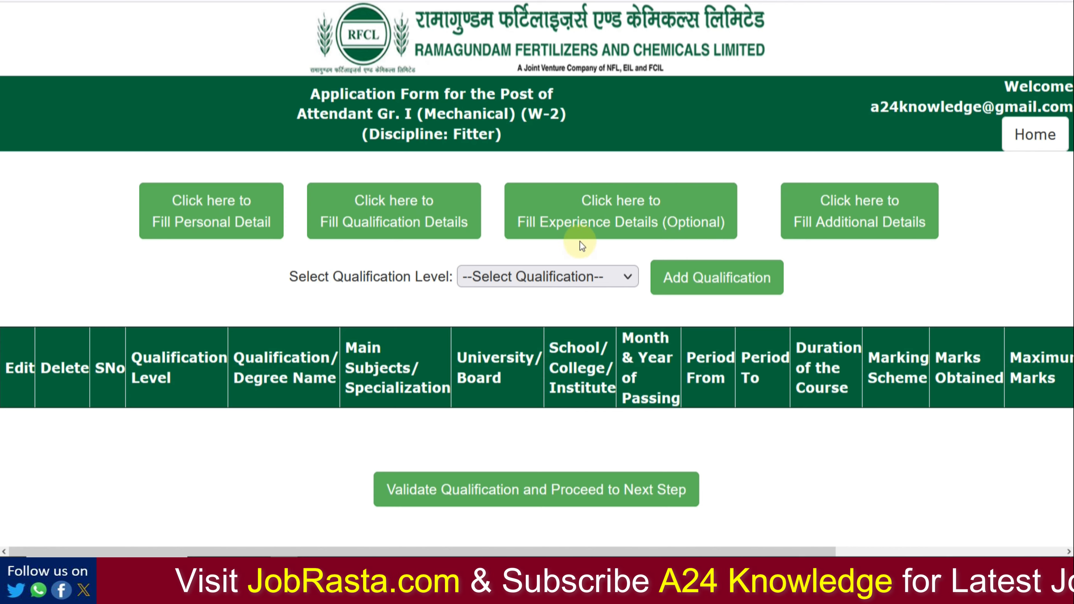
Step: Zoom the page out and add a qualification at the 10TH/Matriculation level
key(ctrl+minus)
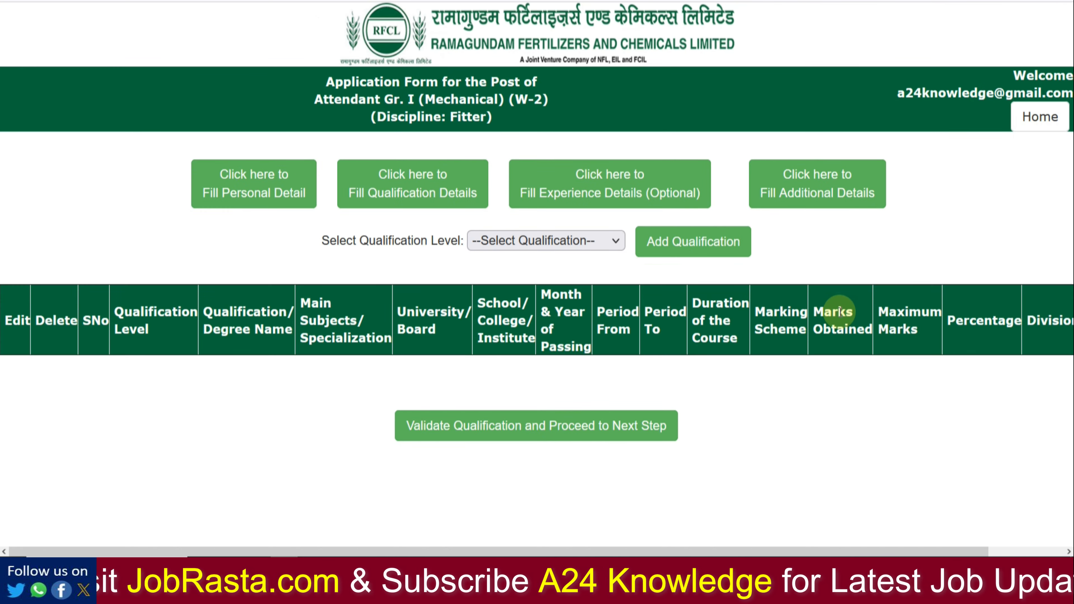
key(ctrl+minus)
key(ctrl+minus)
key(ctrl+minus)
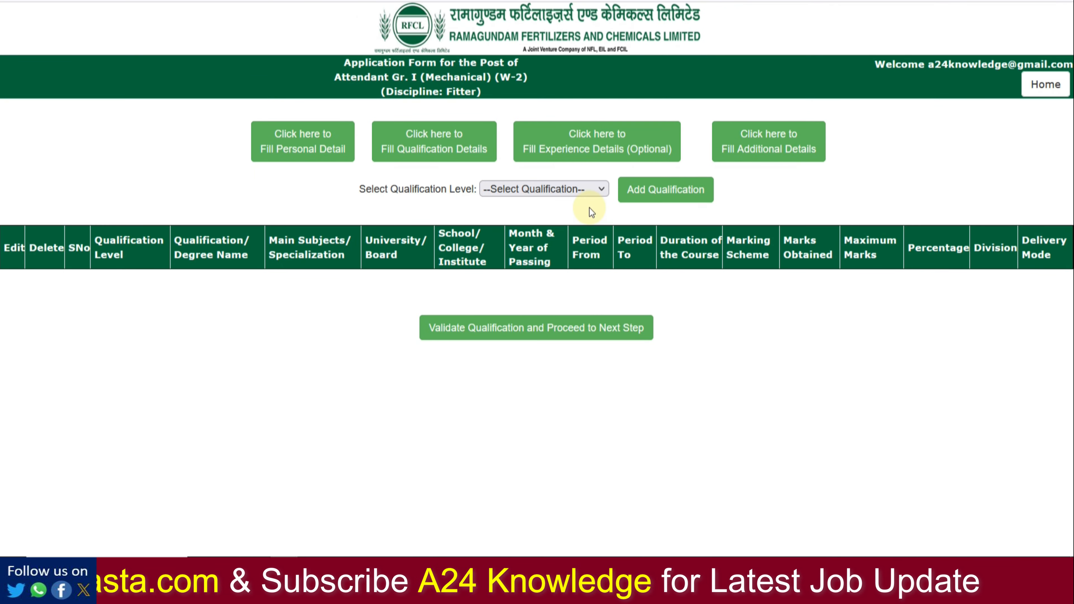
click(565, 191)
click(561, 225)
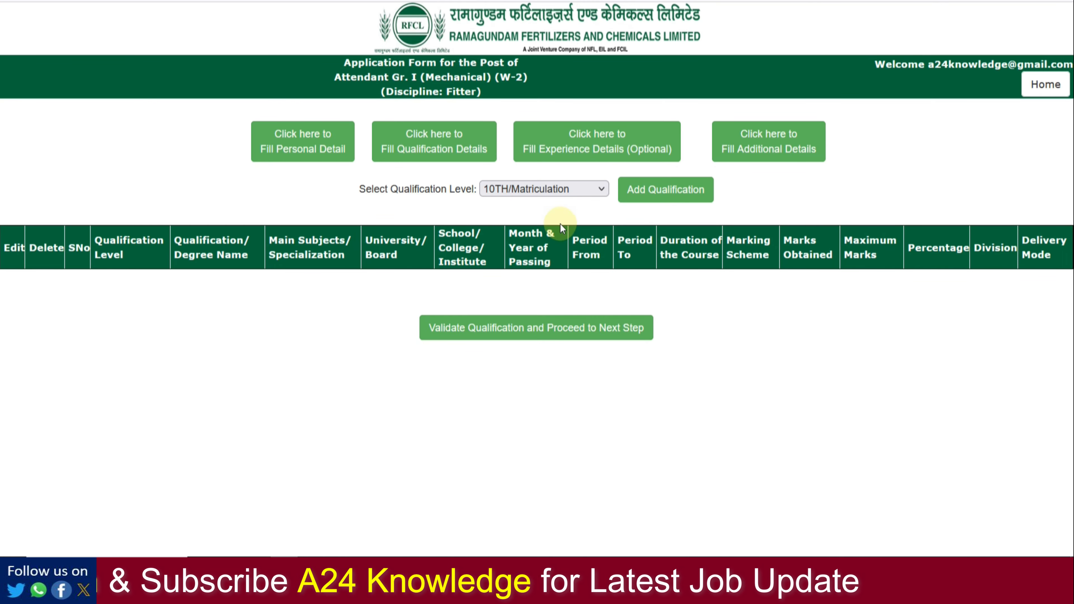
click(666, 191)
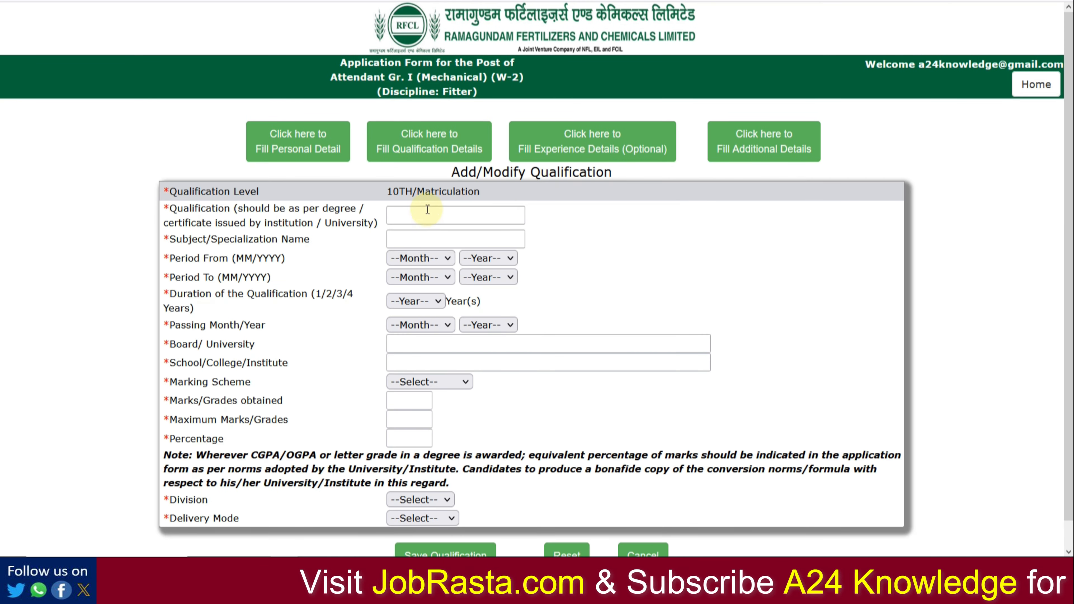
Step: Enter qualification SSC in ALL GENERAL SUBJECTS with period May 2014 to Jul 2015
click(434, 215)
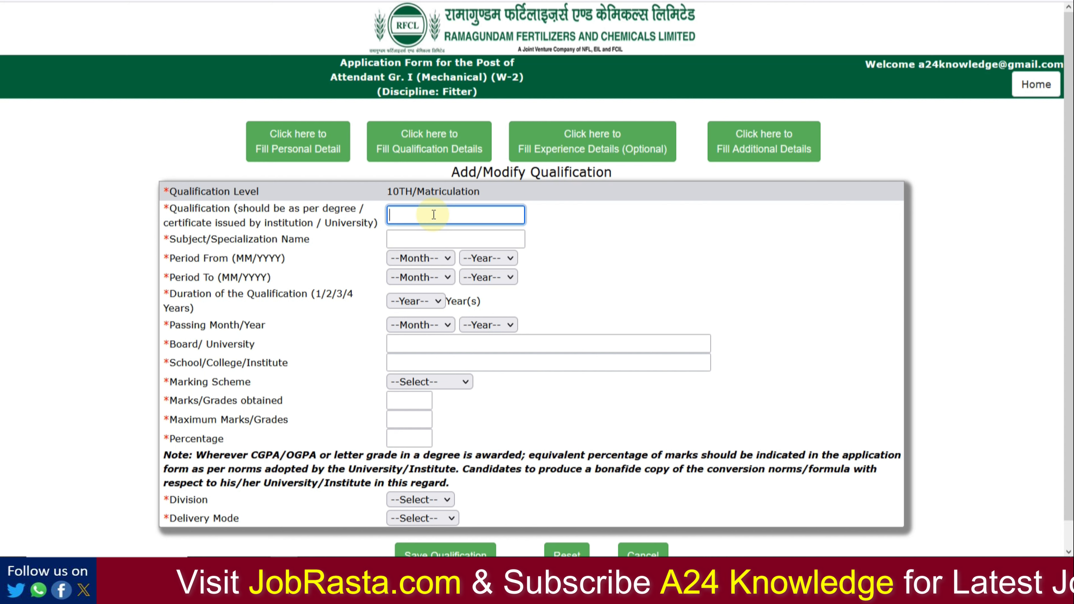
text(SSC)
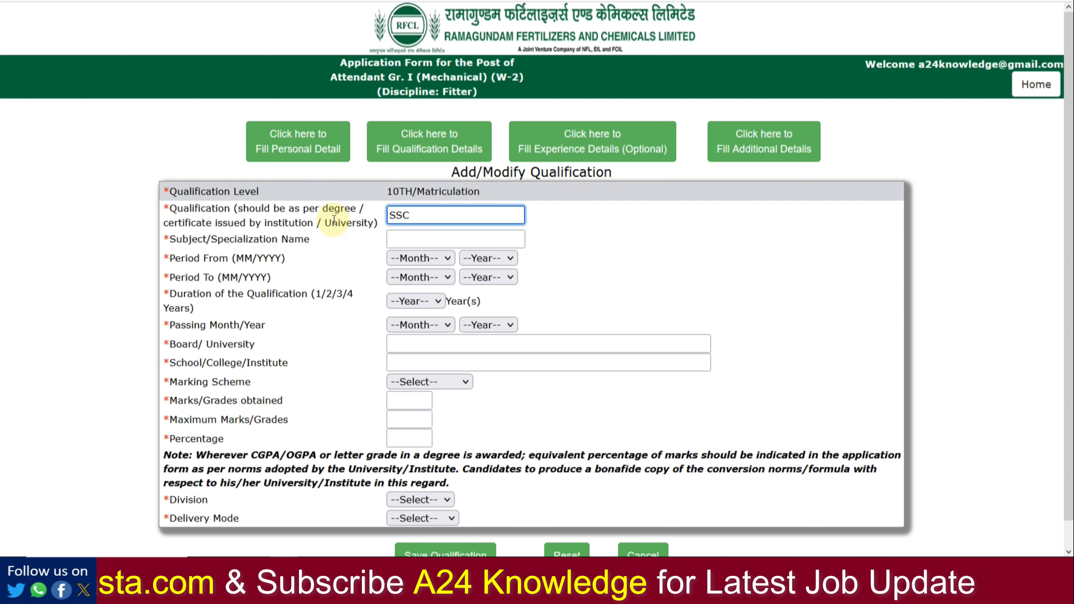
click(402, 242)
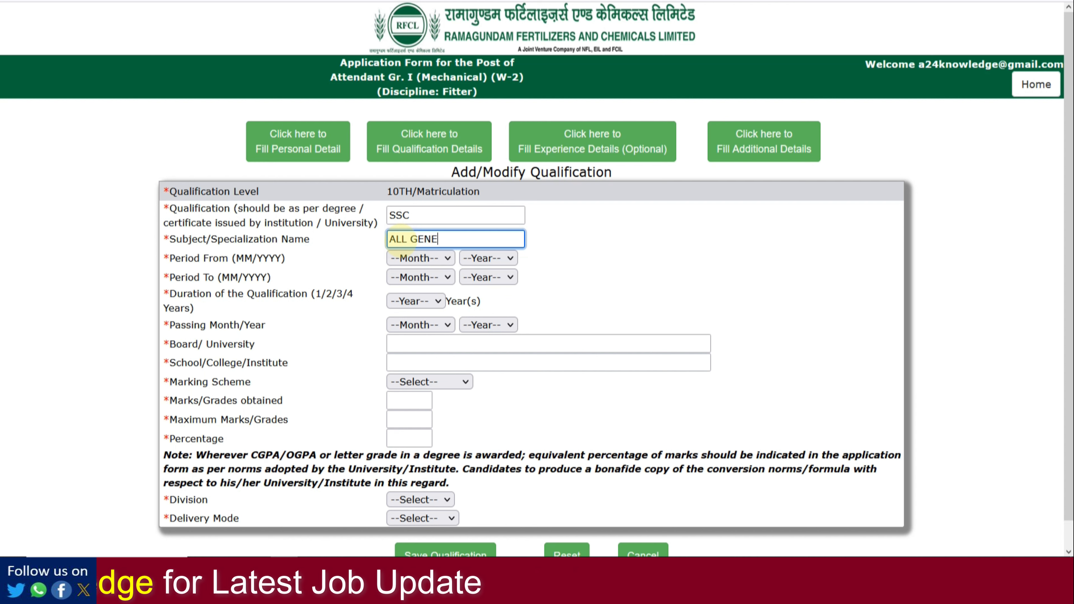
click(420, 276)
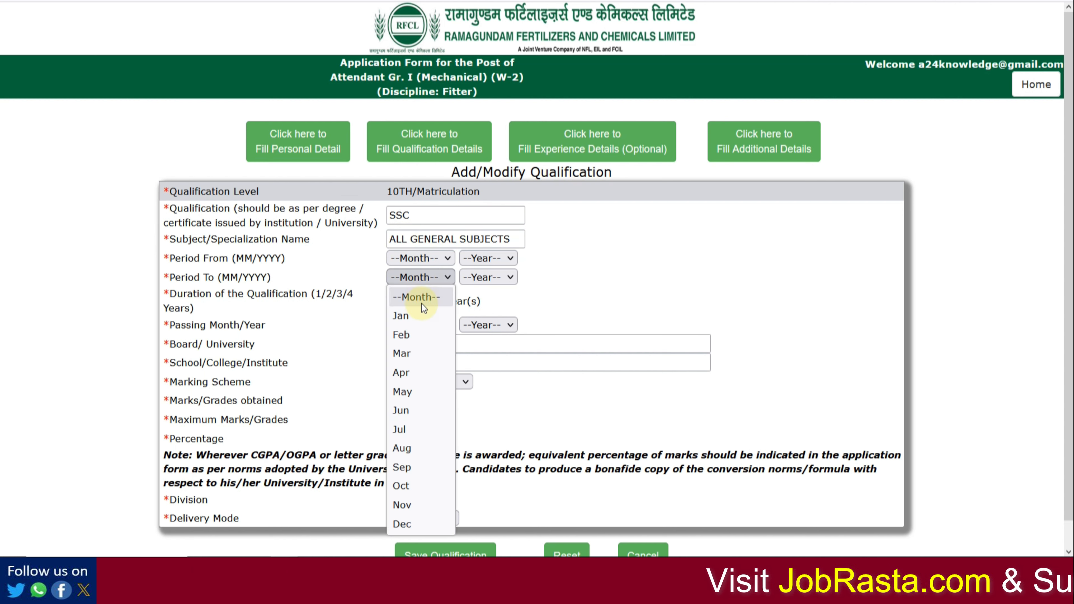
click(409, 430)
click(496, 283)
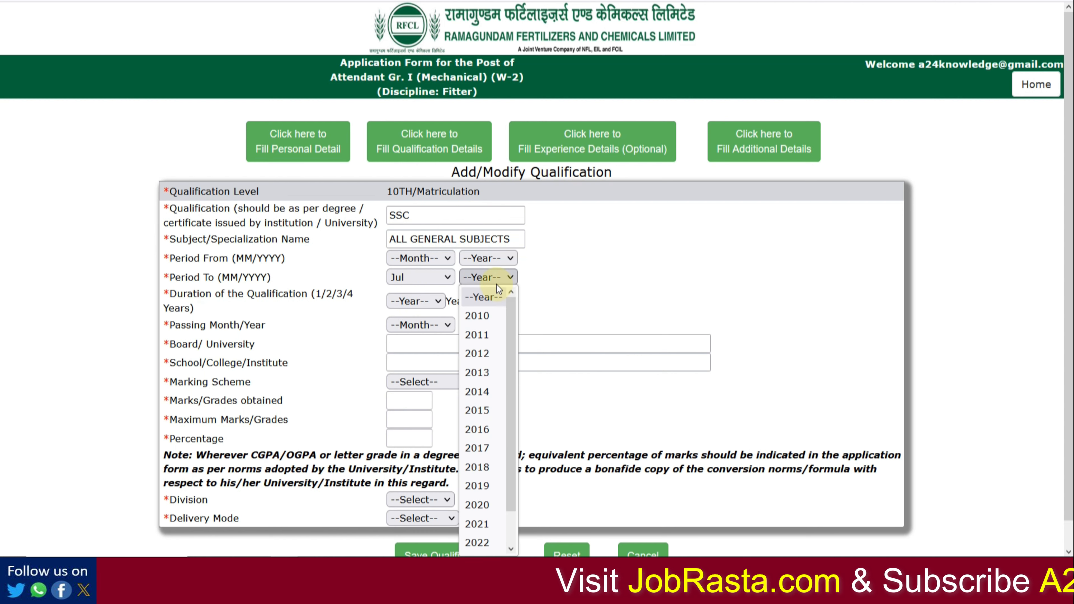
click(495, 407)
click(471, 263)
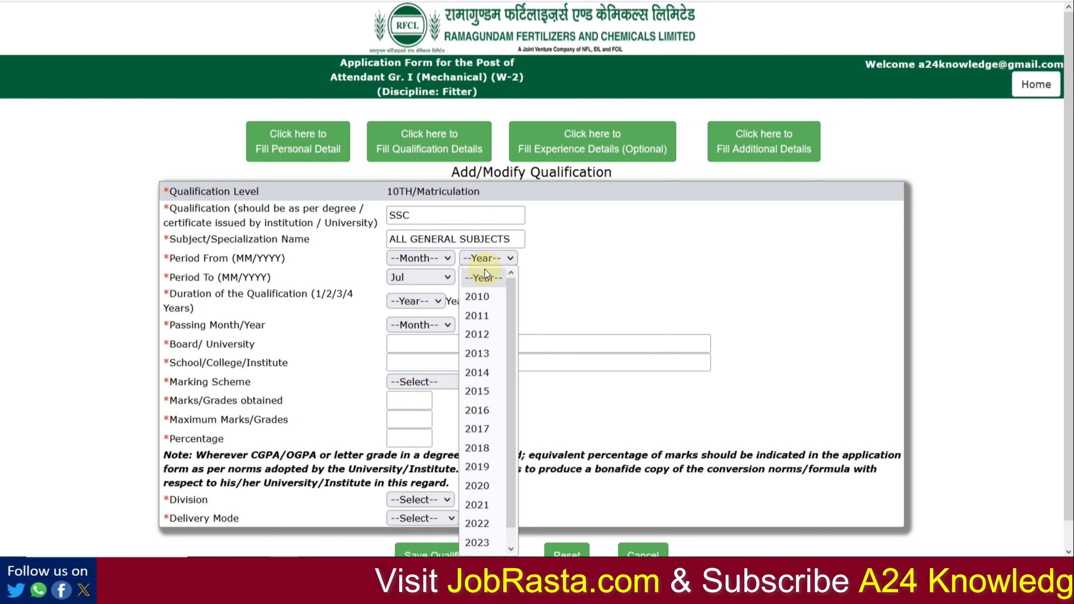
click(482, 377)
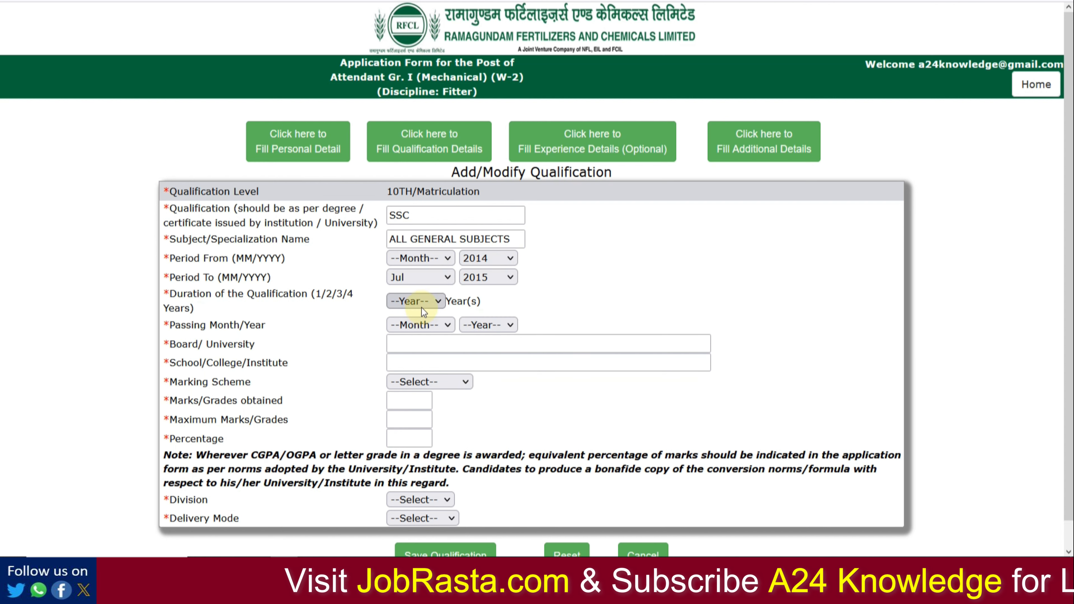
click(426, 261)
click(426, 372)
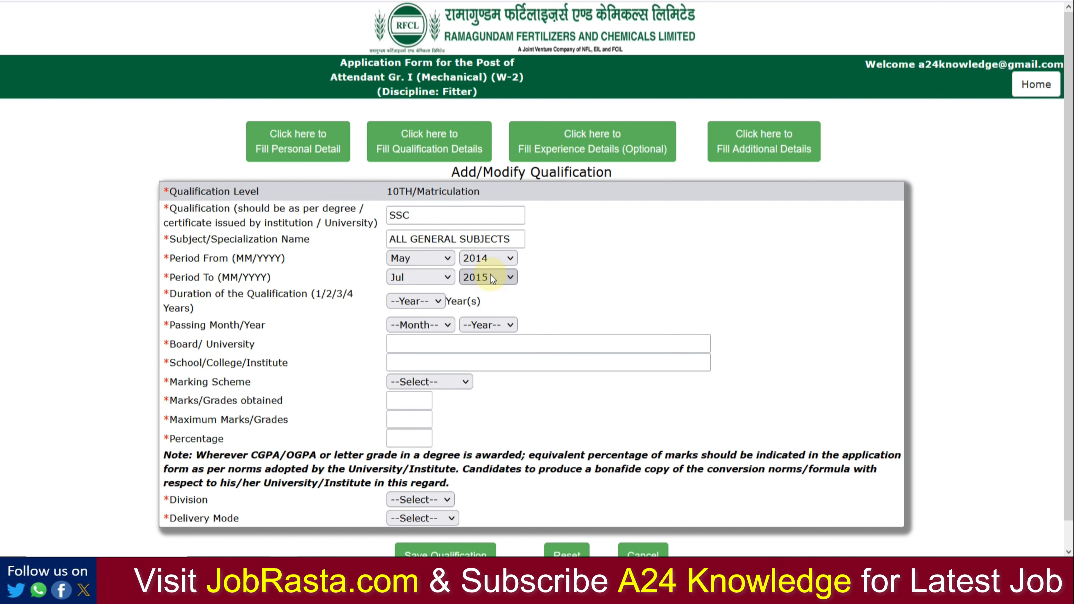
Step: Set course duration to 1 year and passing month/year to Jul 2015
click(436, 302)
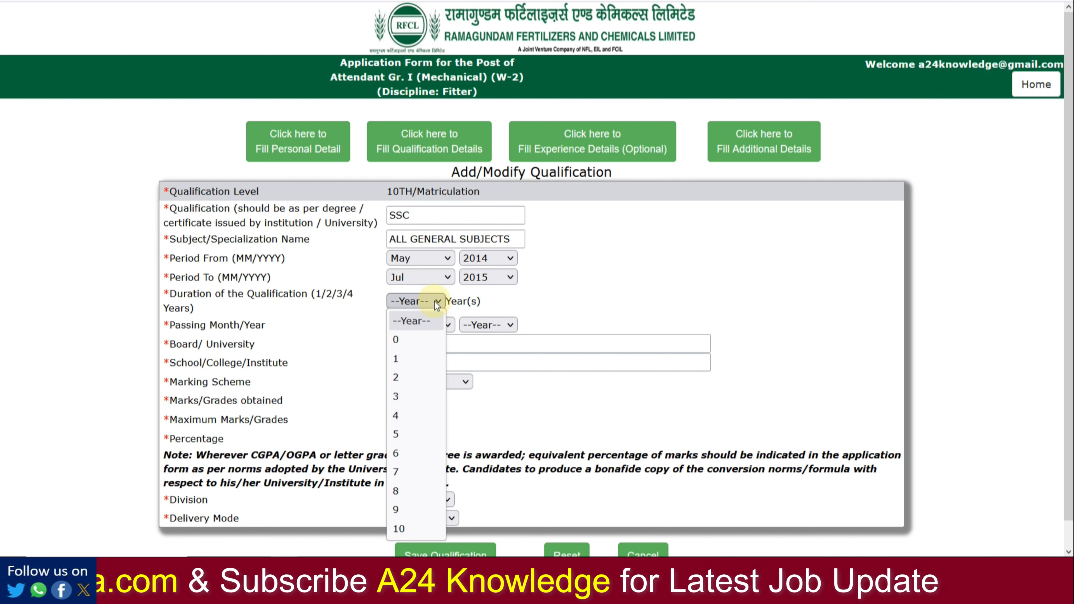
click(419, 355)
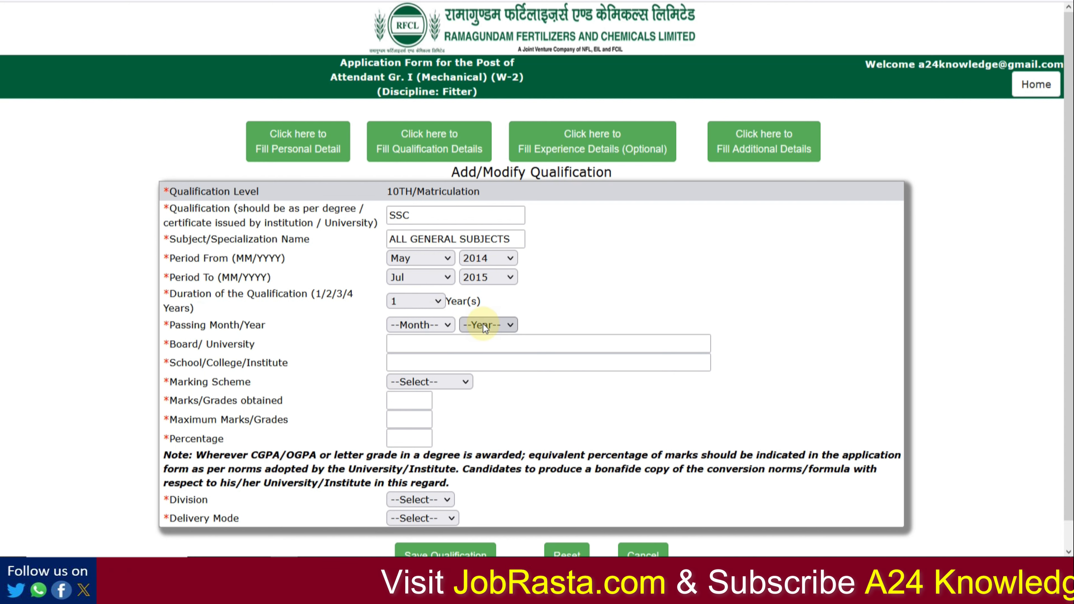
click(420, 332)
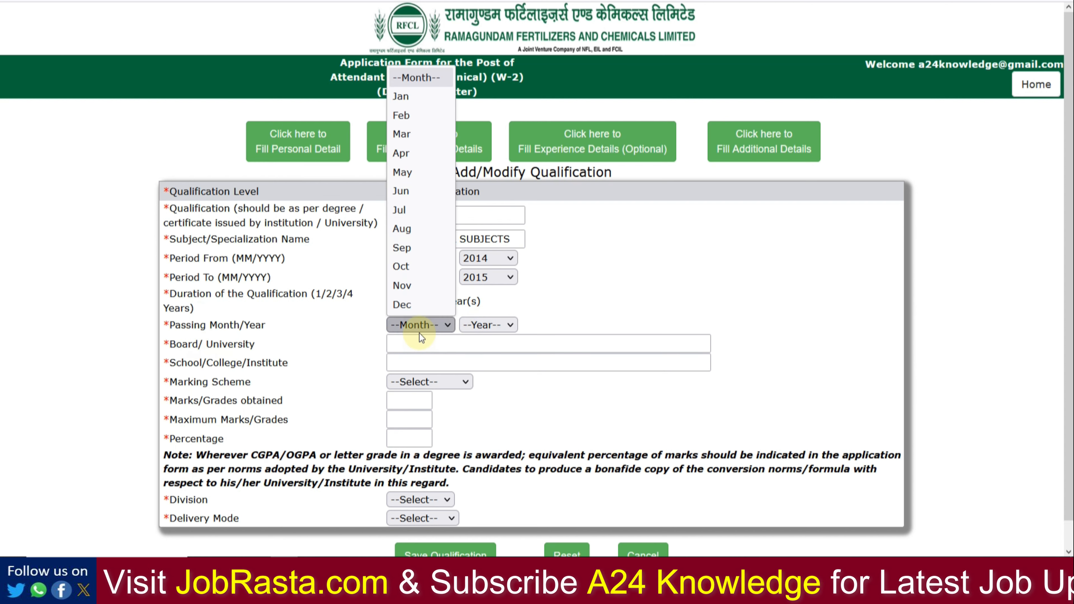
click(418, 218)
click(489, 325)
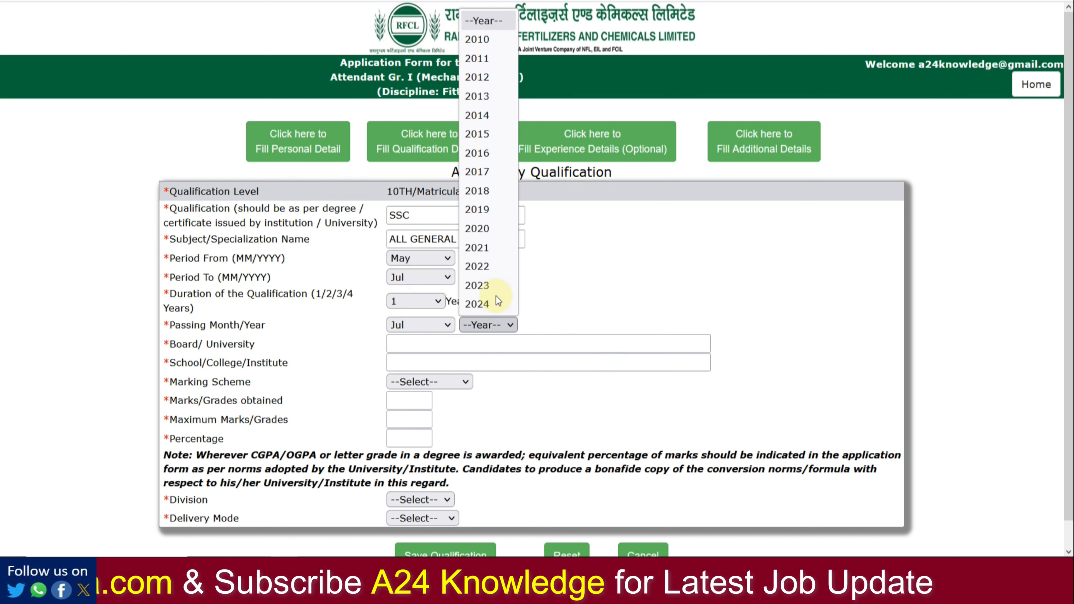
click(478, 134)
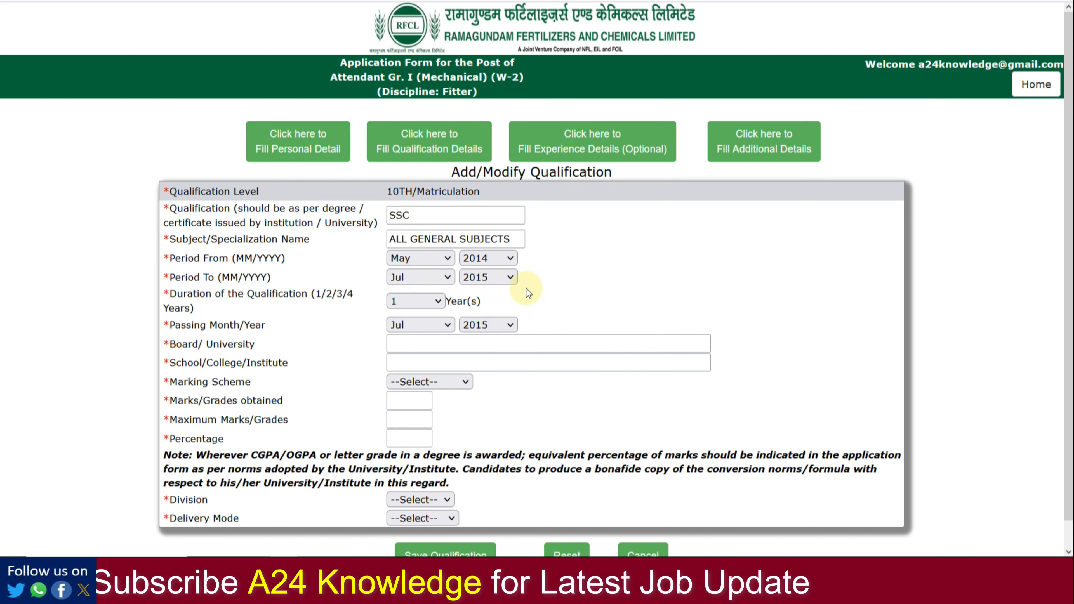
Step: Fill board and school, choose Marks as the scheme, and enter 480 out of 600
click(451, 345)
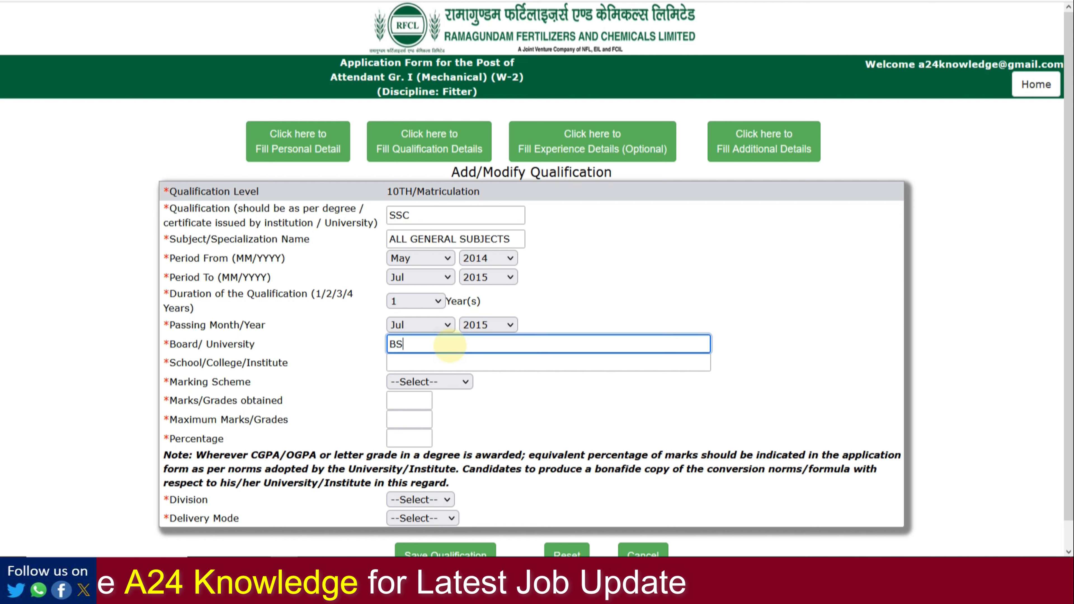
click(453, 362)
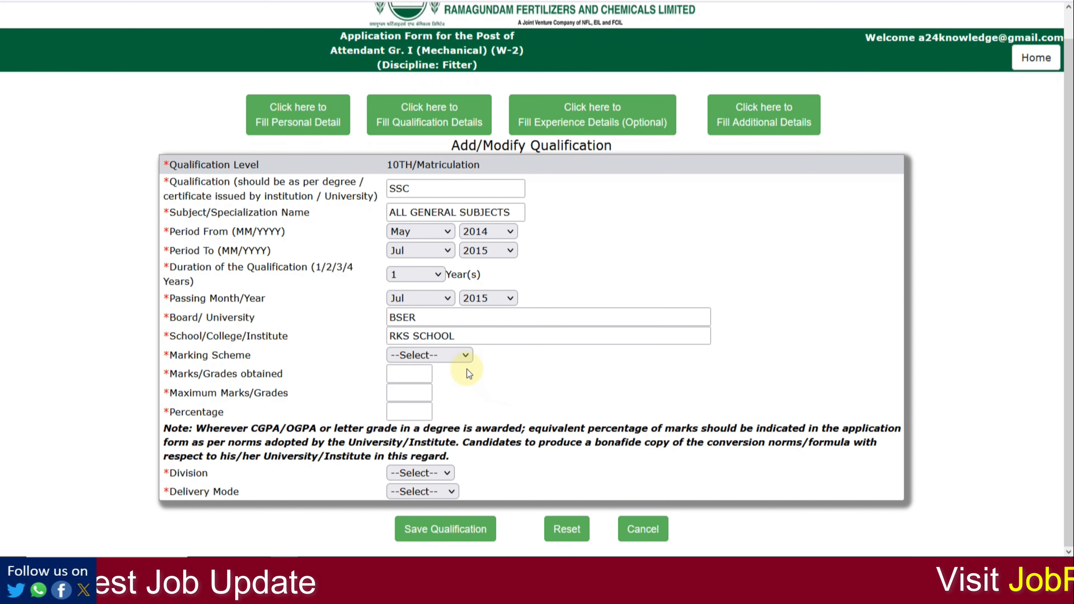
click(449, 358)
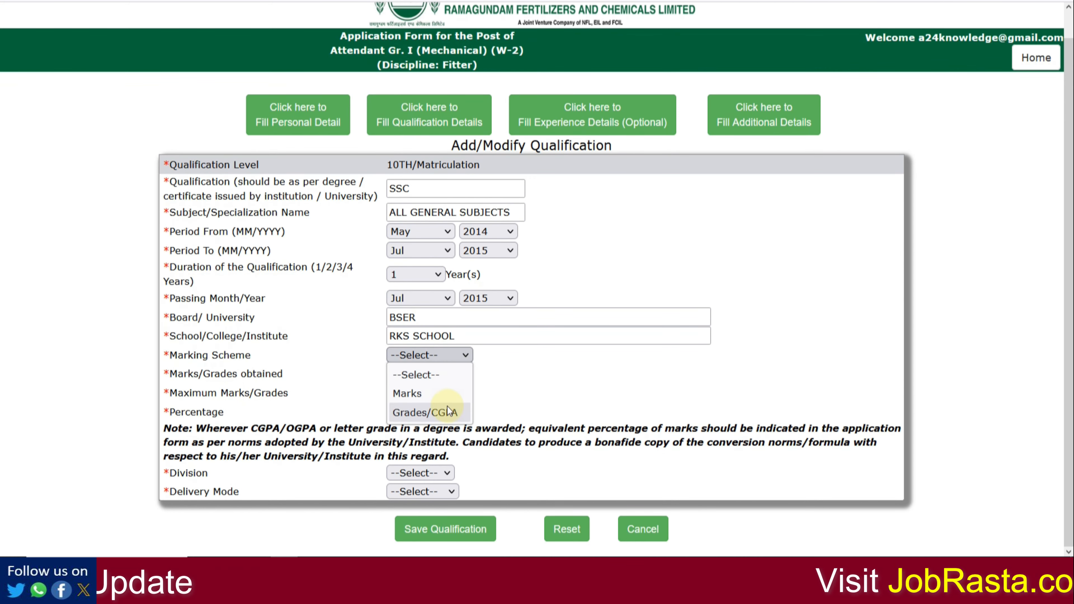
click(444, 392)
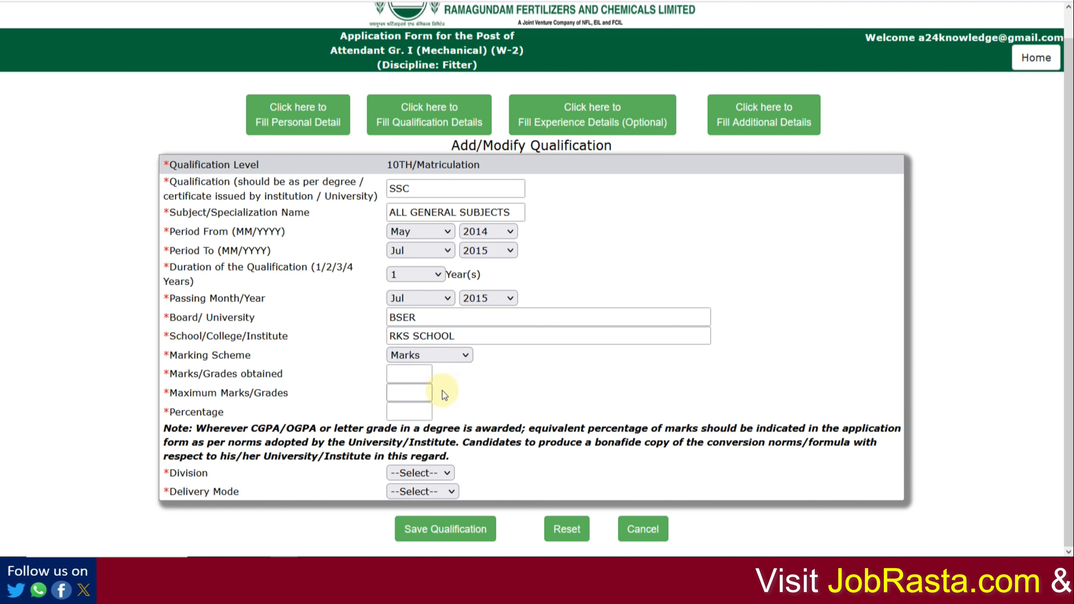
click(425, 378)
text(480)
key(Tab)
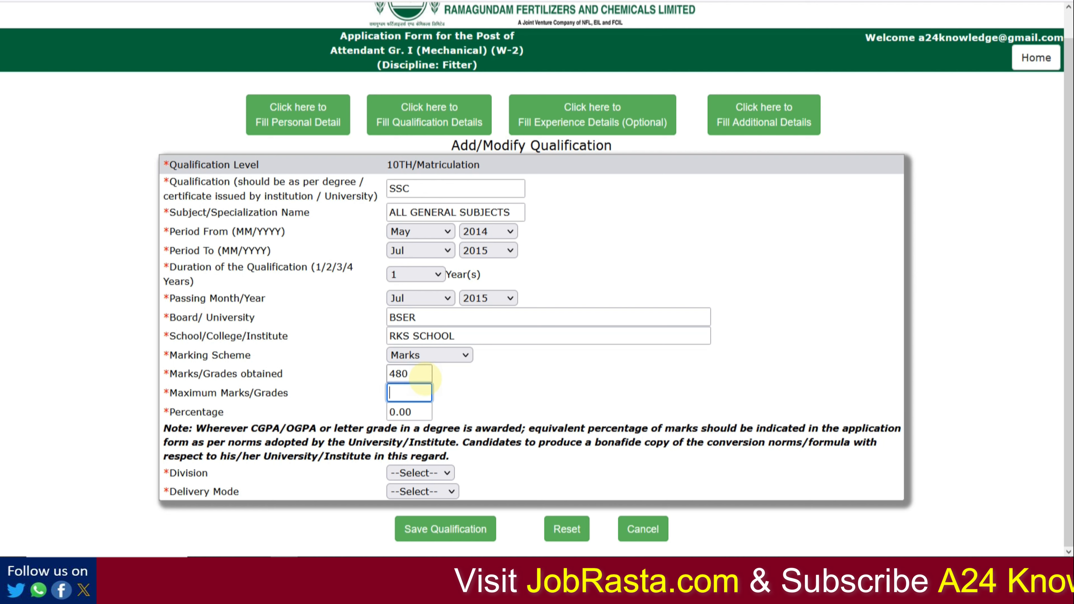
text(600)
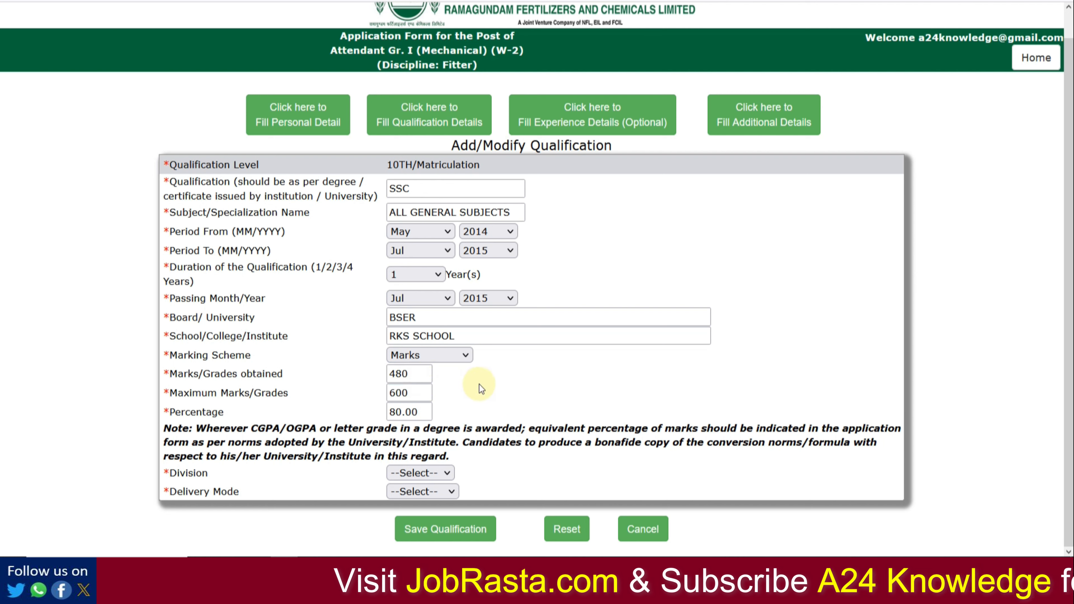
Step: Choose FIRST division and FULL TIME delivery, save the 10th qualification and return to the list
click(428, 476)
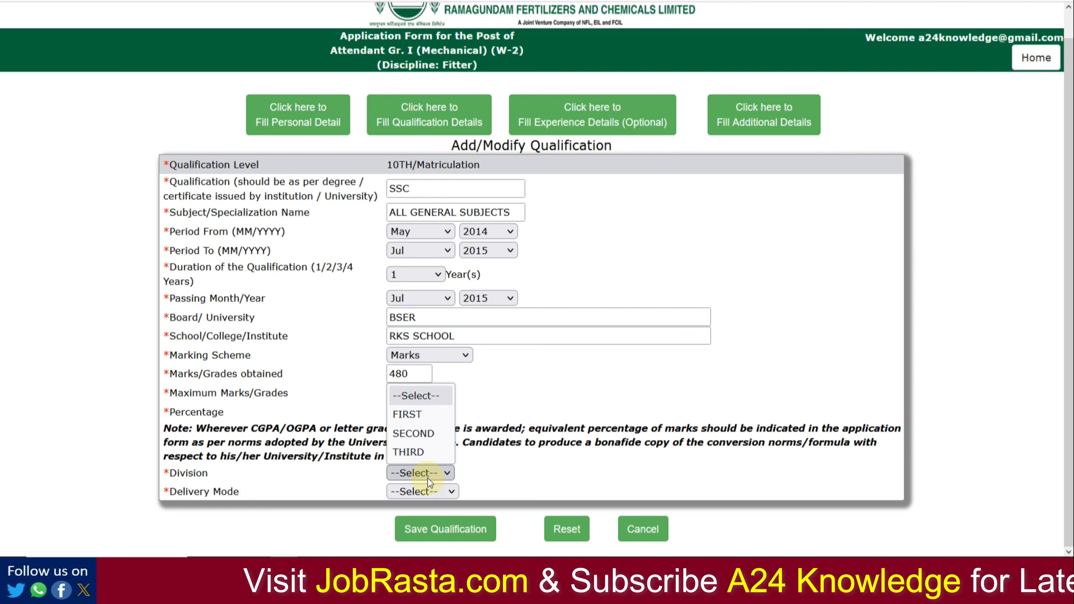
click(420, 419)
click(426, 493)
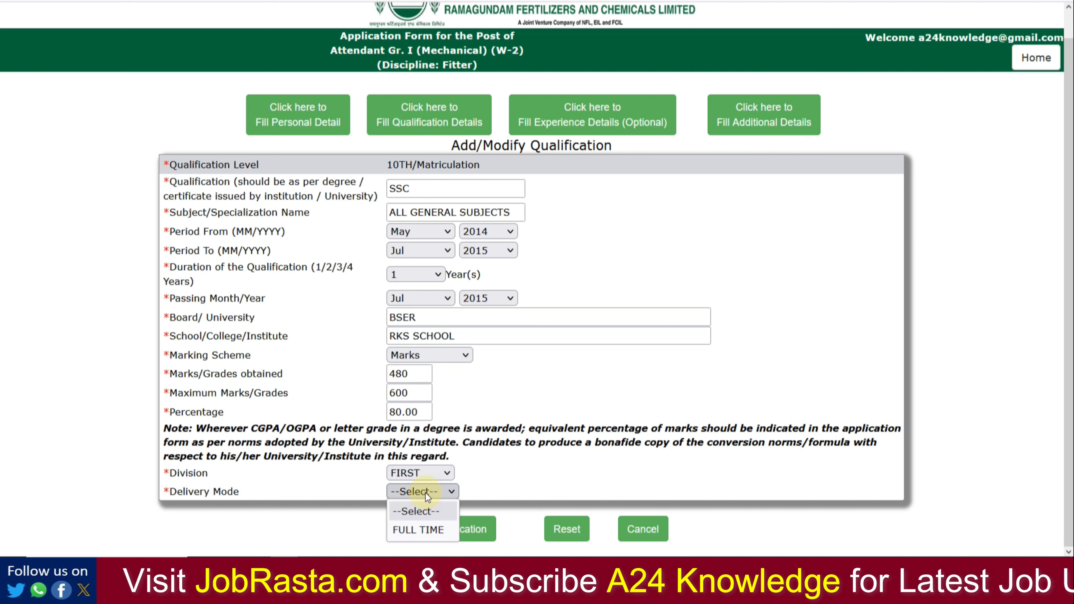
click(427, 530)
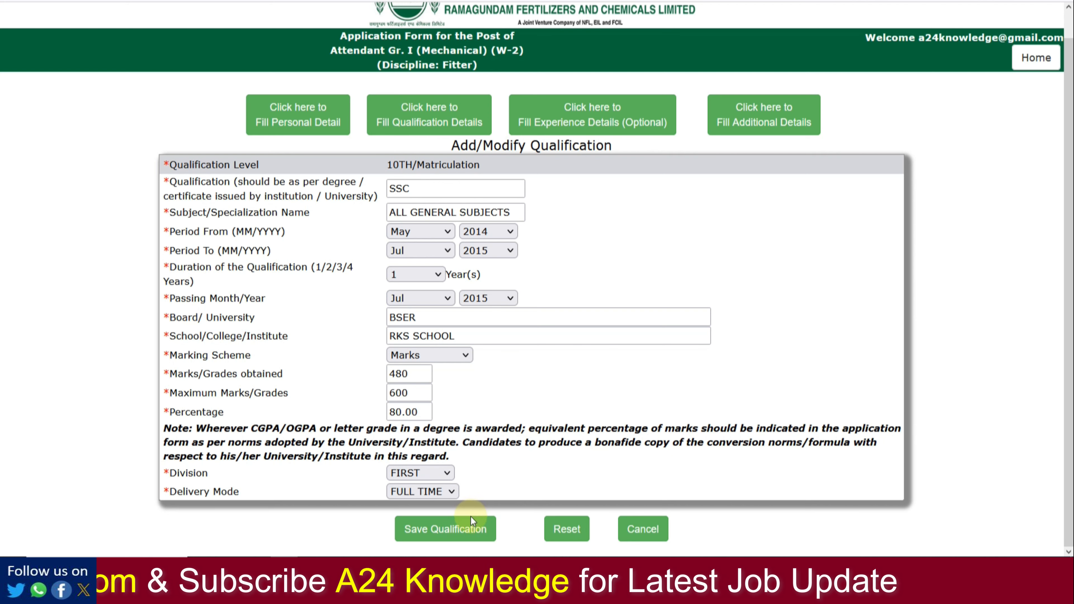
click(468, 529)
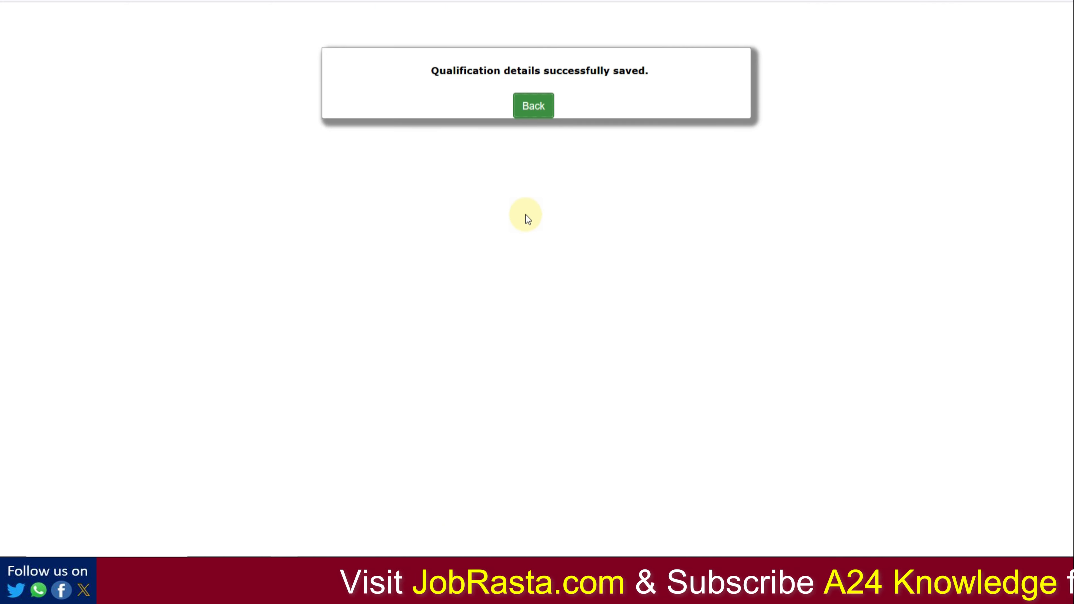
click(533, 108)
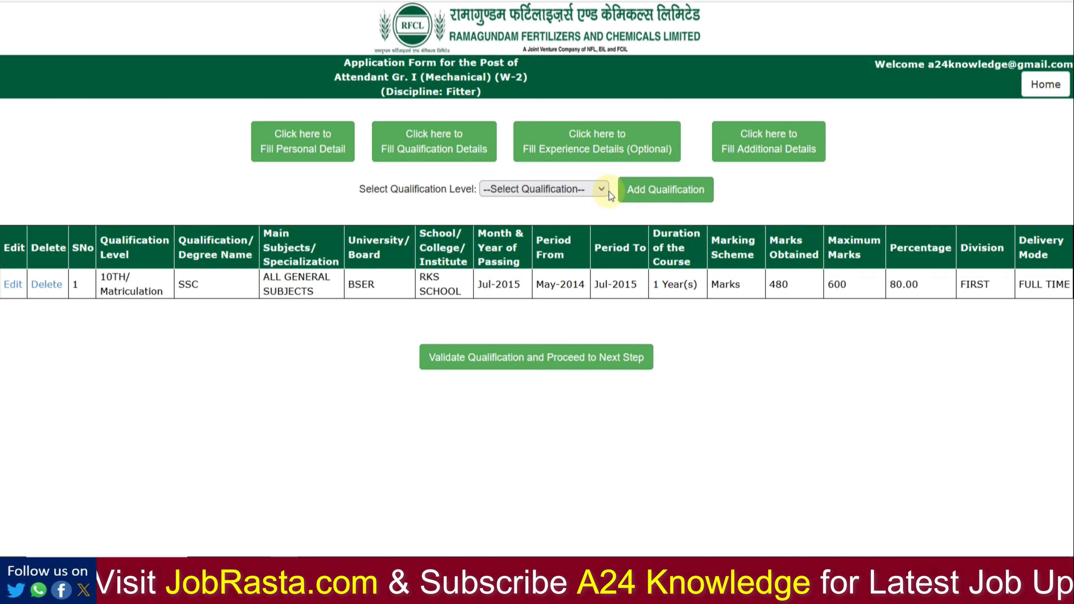
Step: Add an ITI qualification entry with the pasted trade certificate name and subject Discipline: Fitter
click(600, 190)
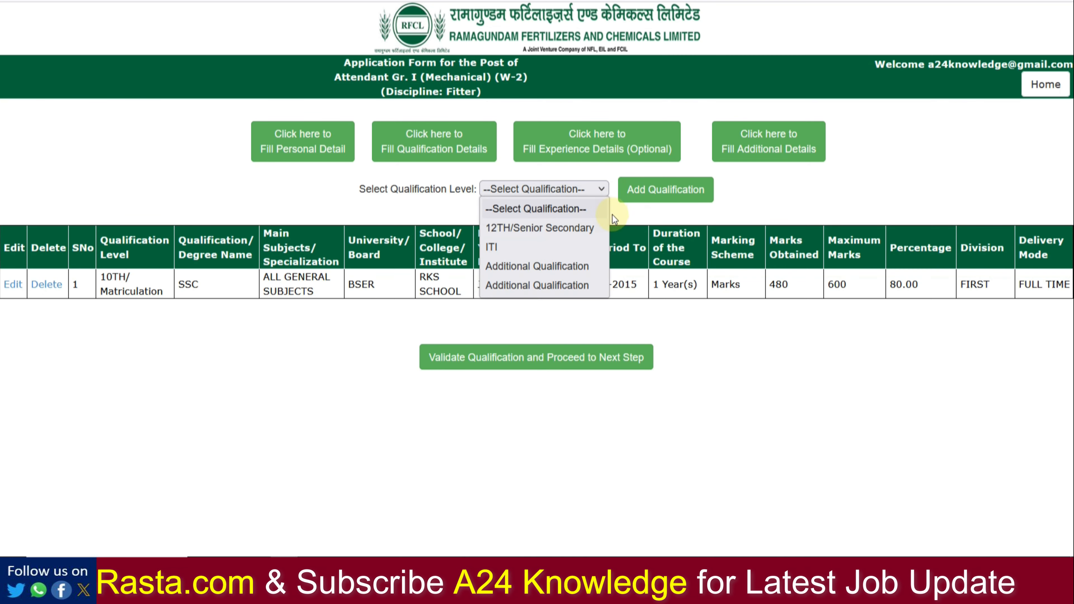
click(513, 247)
click(637, 191)
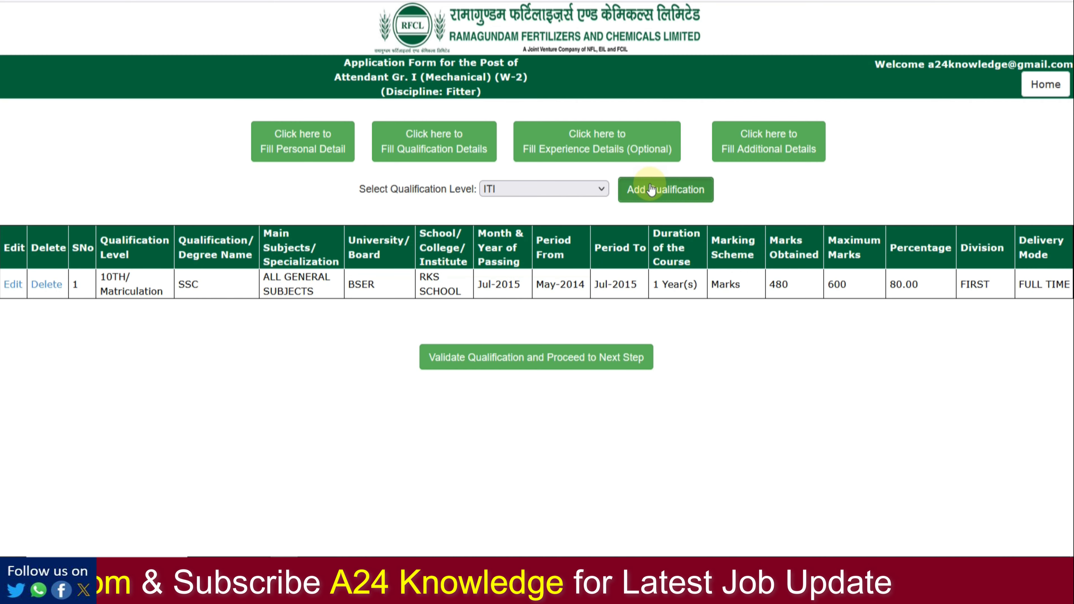
click(447, 216)
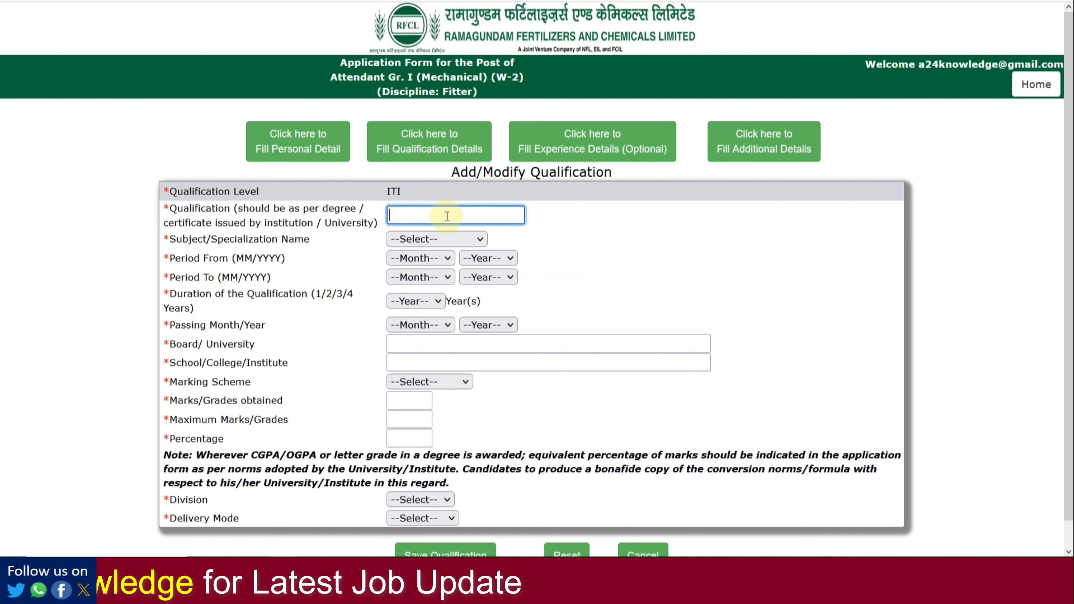
text(NATIONAL TRADE CERTIFICATE)
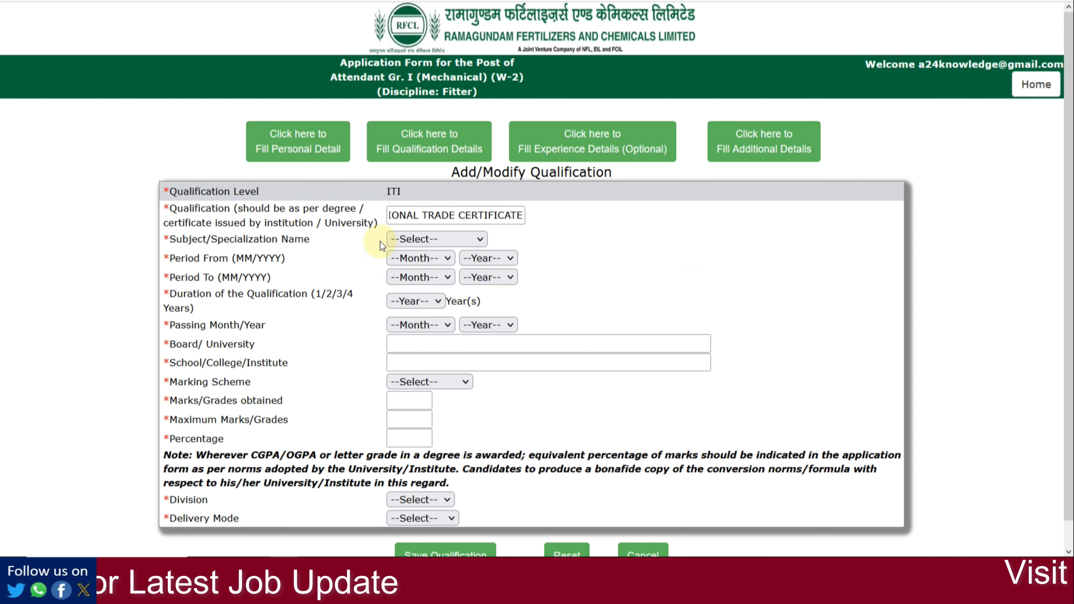
click(438, 247)
click(439, 275)
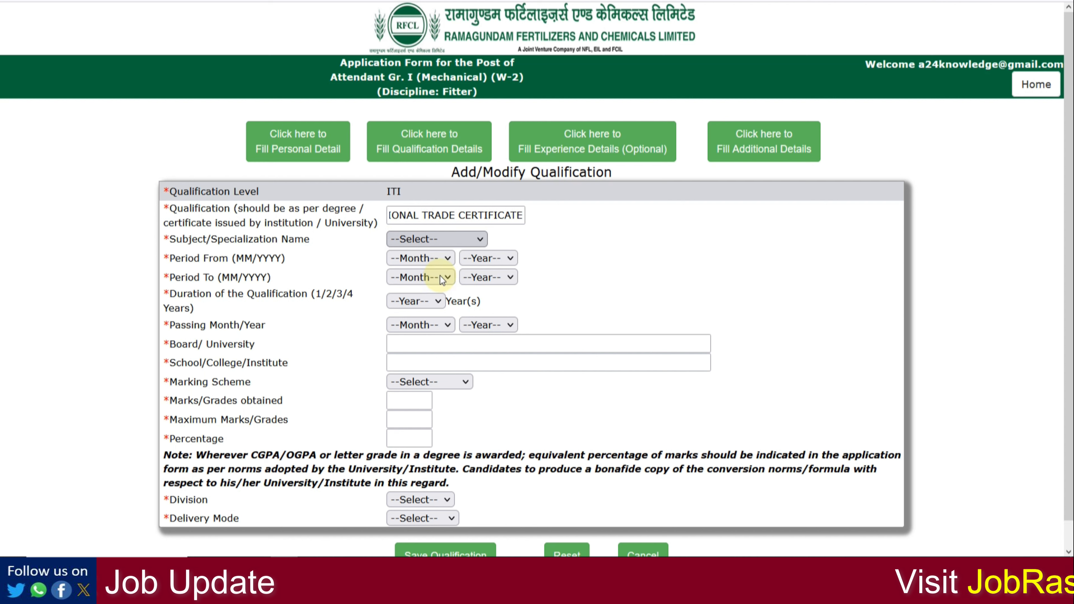
Step: Set the course period to Jun 2018 – Aug 2020 with a 2-year duration
click(433, 259)
click(414, 390)
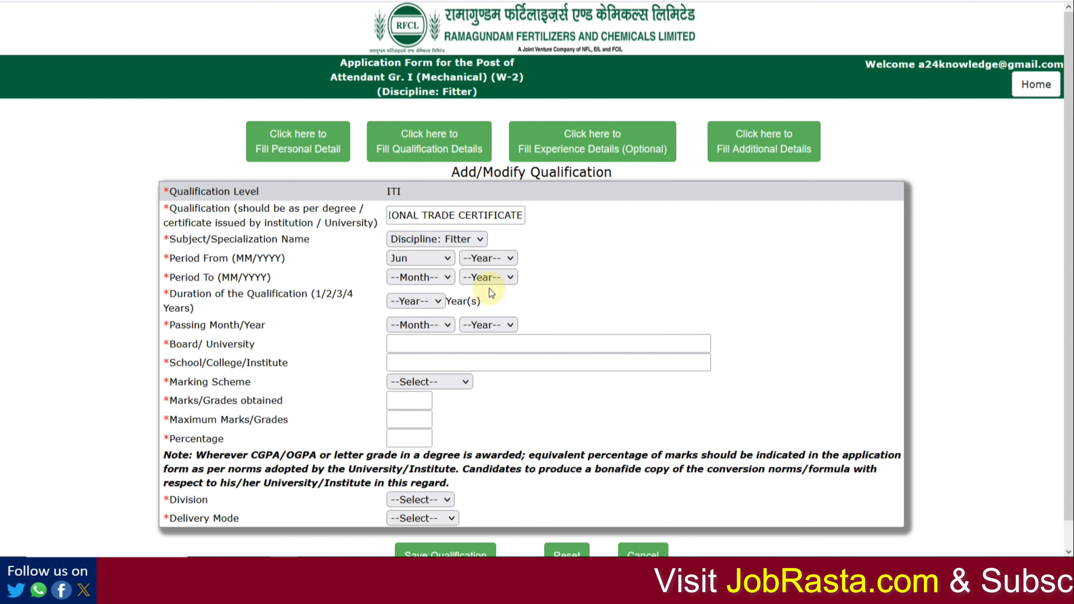
click(489, 259)
click(487, 448)
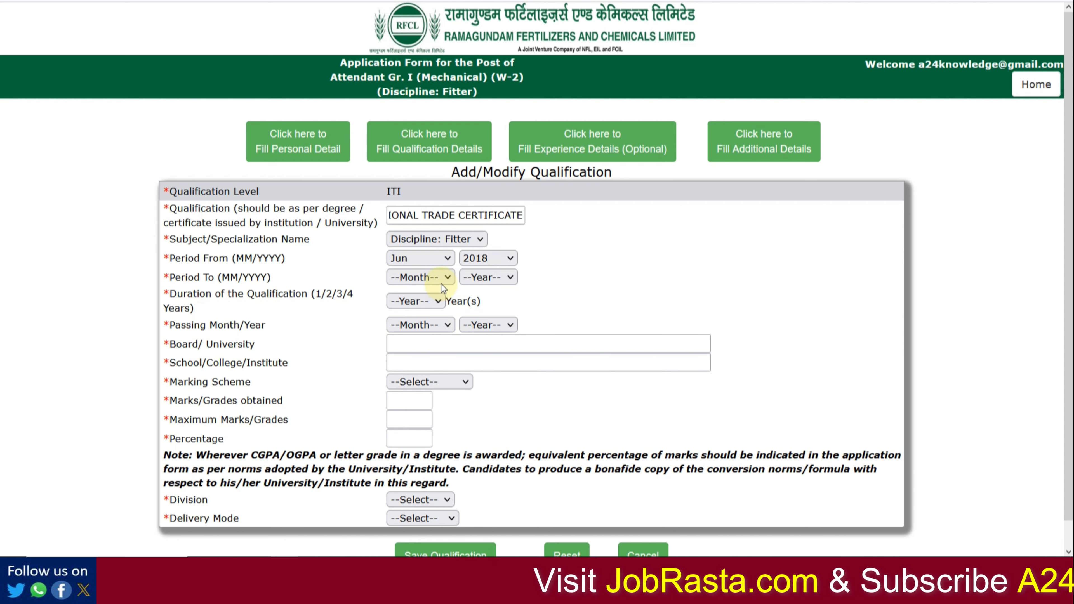
click(440, 279)
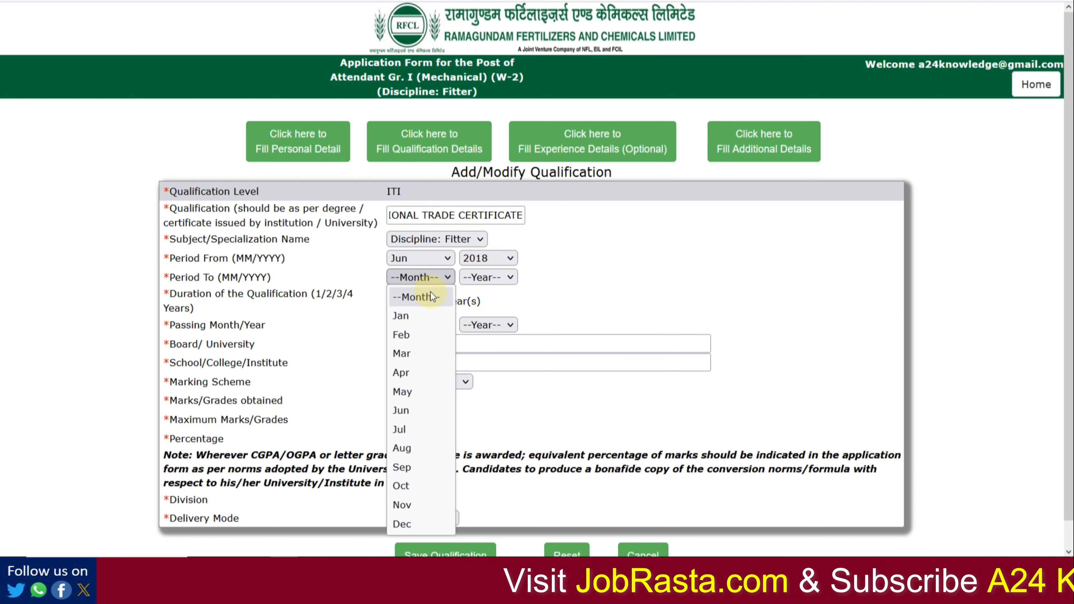
click(417, 450)
click(498, 280)
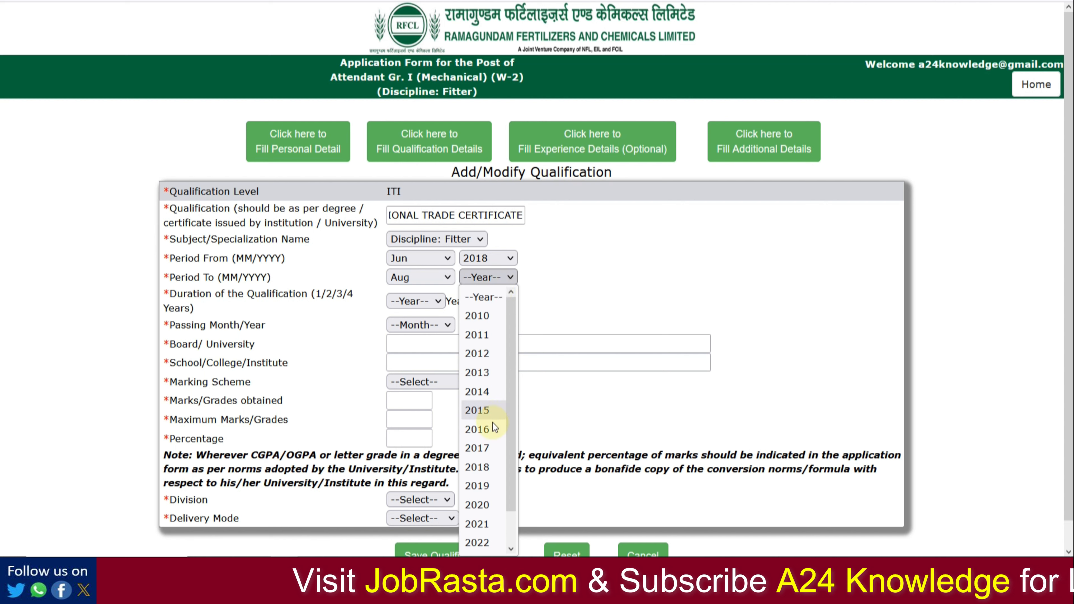
click(484, 506)
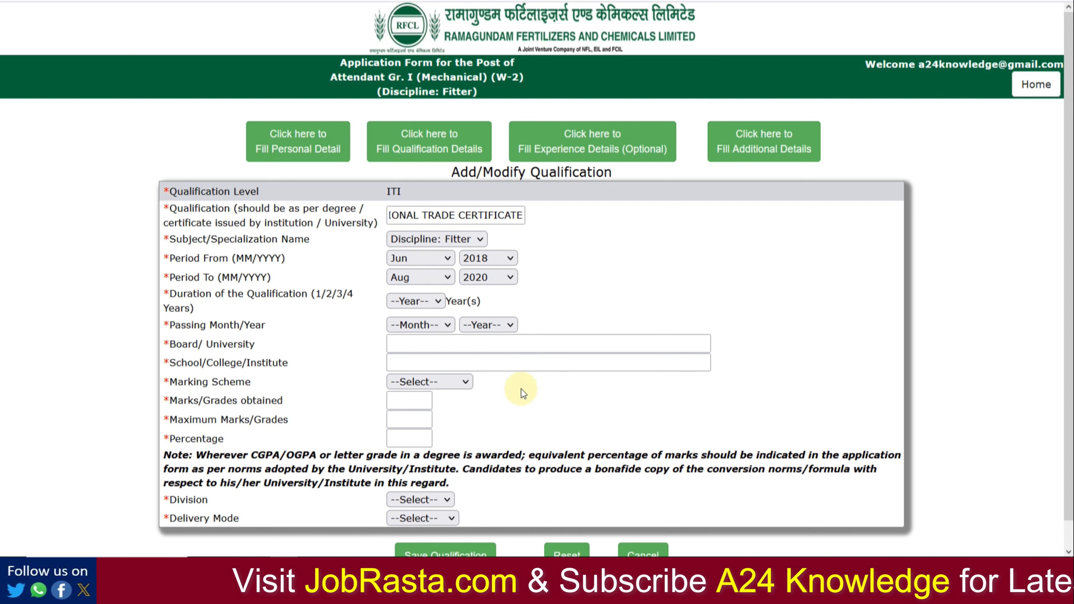
click(433, 302)
click(414, 375)
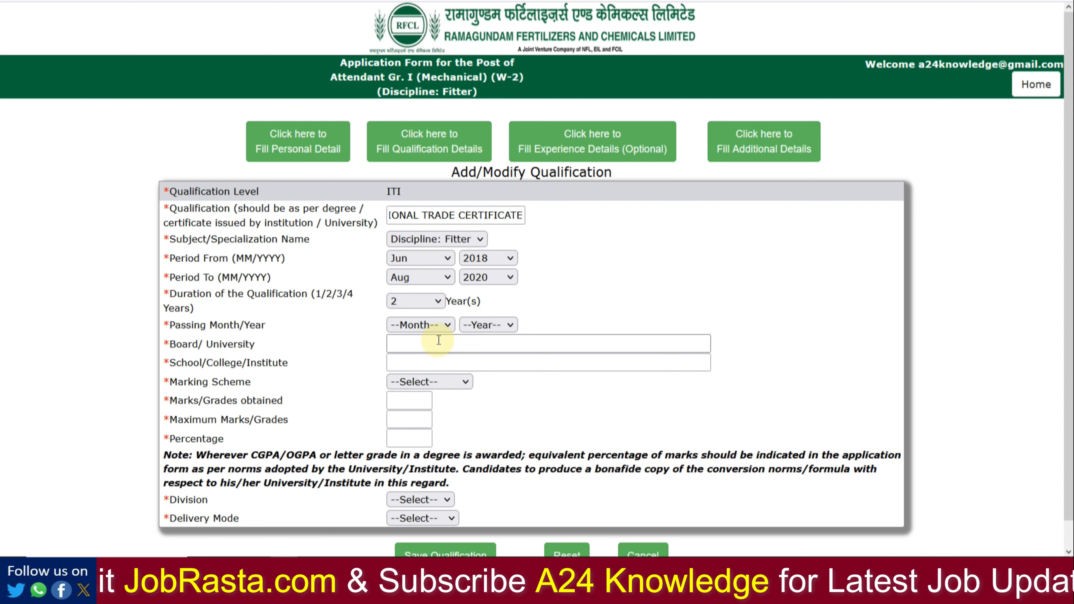
Step: Set passing date Aug 2020, board BTER and institute MNIT
click(428, 330)
click(552, 292)
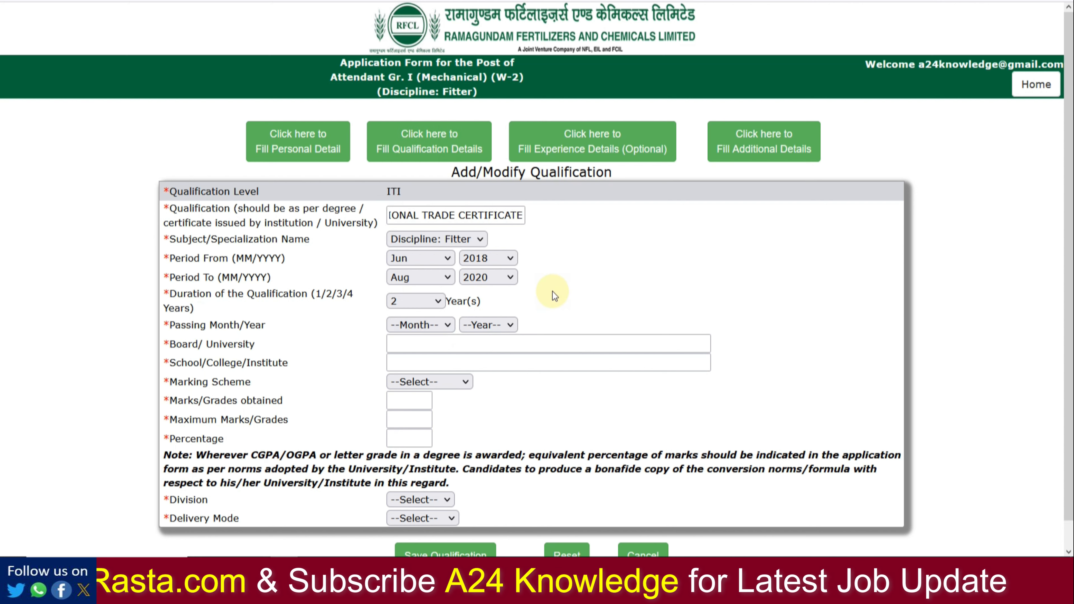
click(438, 329)
click(402, 229)
click(482, 325)
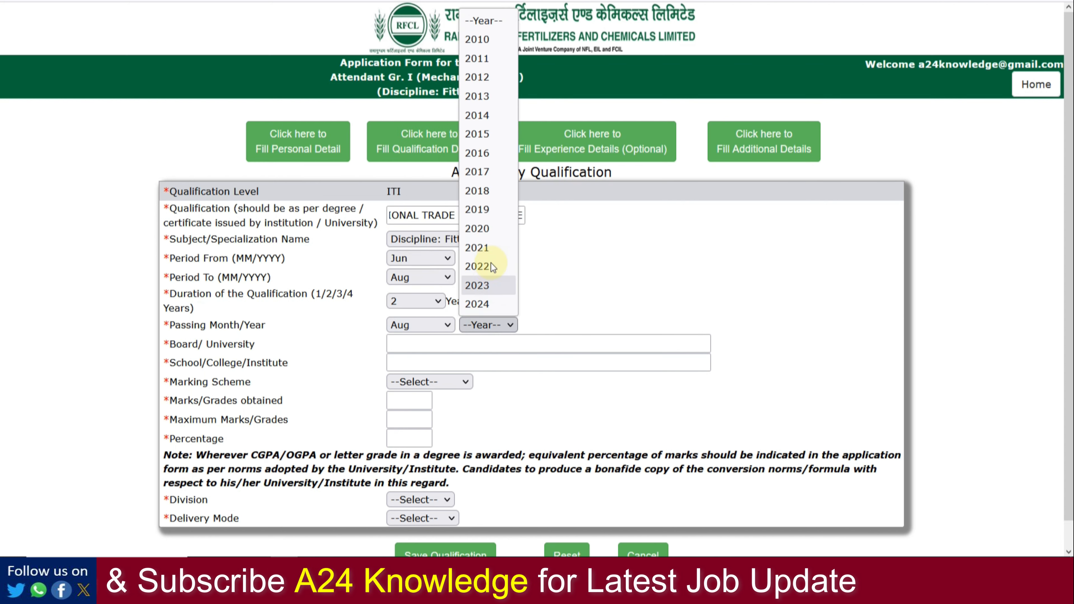
click(487, 230)
click(418, 347)
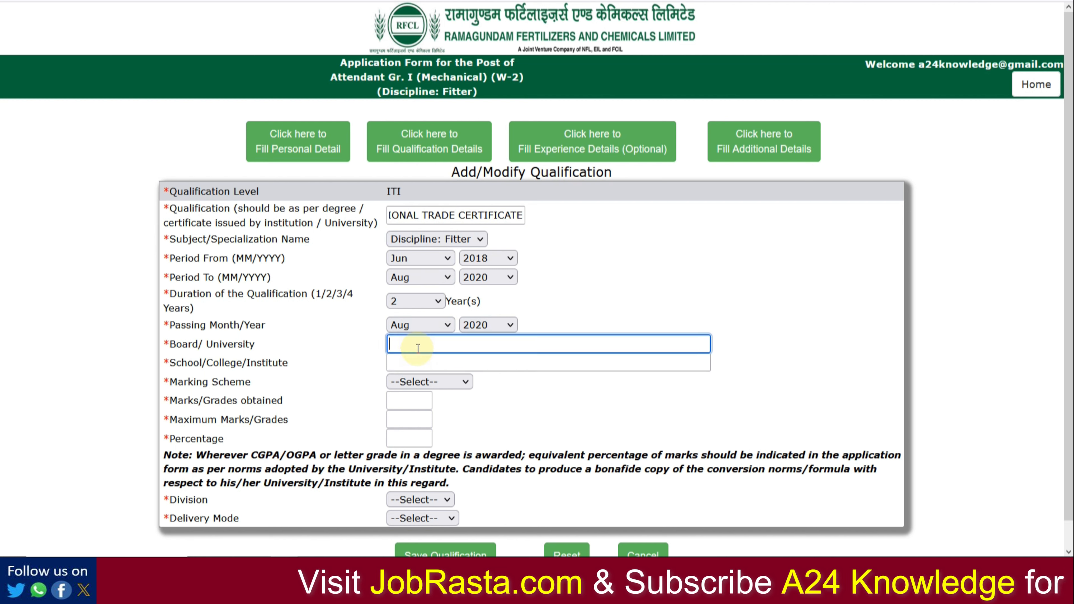
text(BTER)
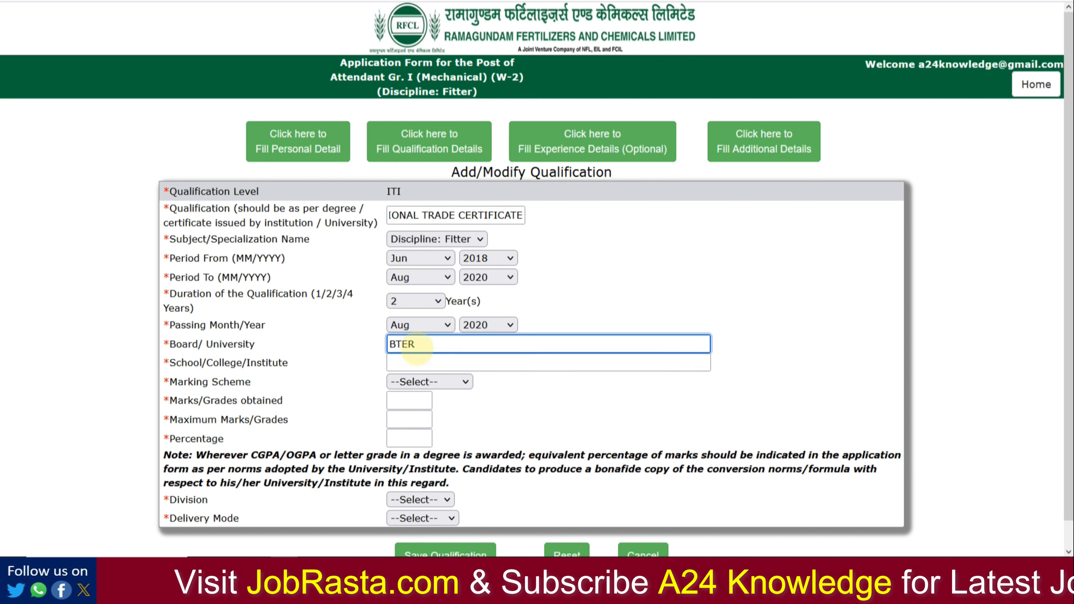
key(Tab)
text(MNI)
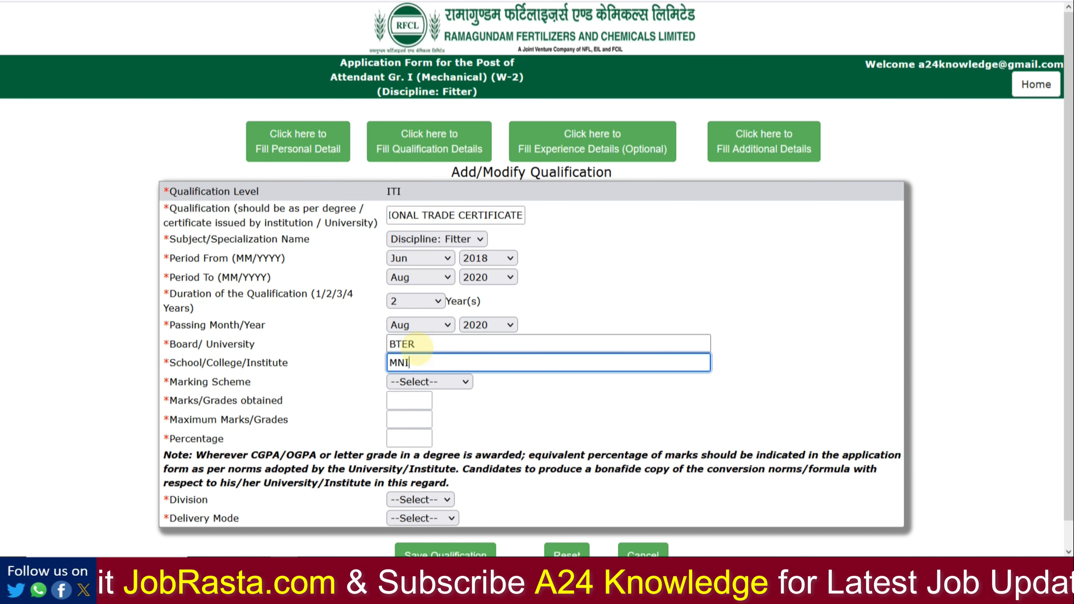
text(T)
Step: Enter ITI marks as 1100 obtained out of 1800 maximum and update the percentage
scroll(417, 350, down, 1)
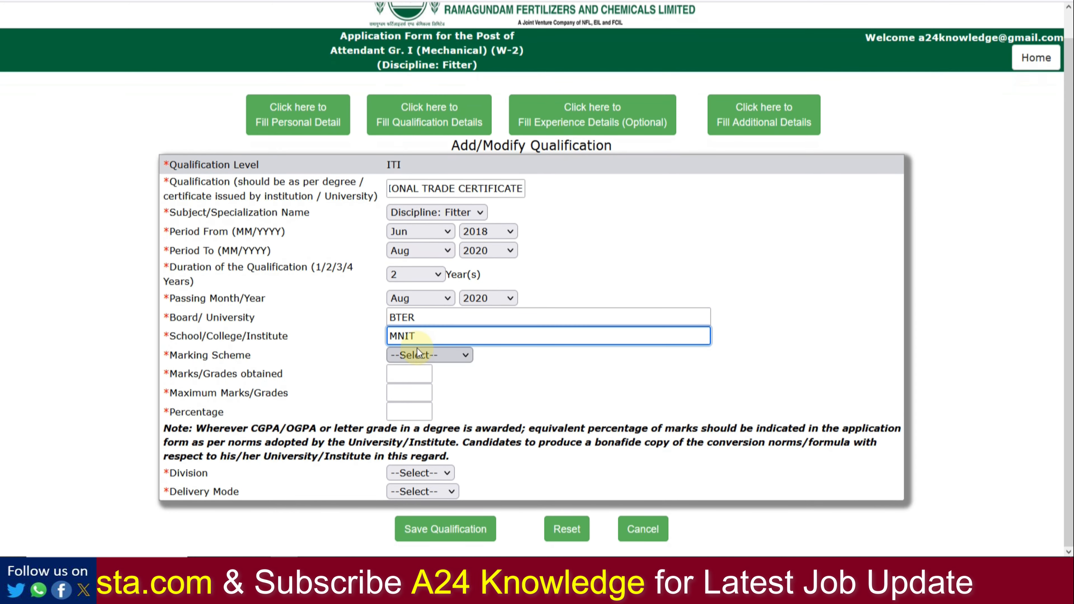
click(425, 359)
click(428, 389)
click(413, 375)
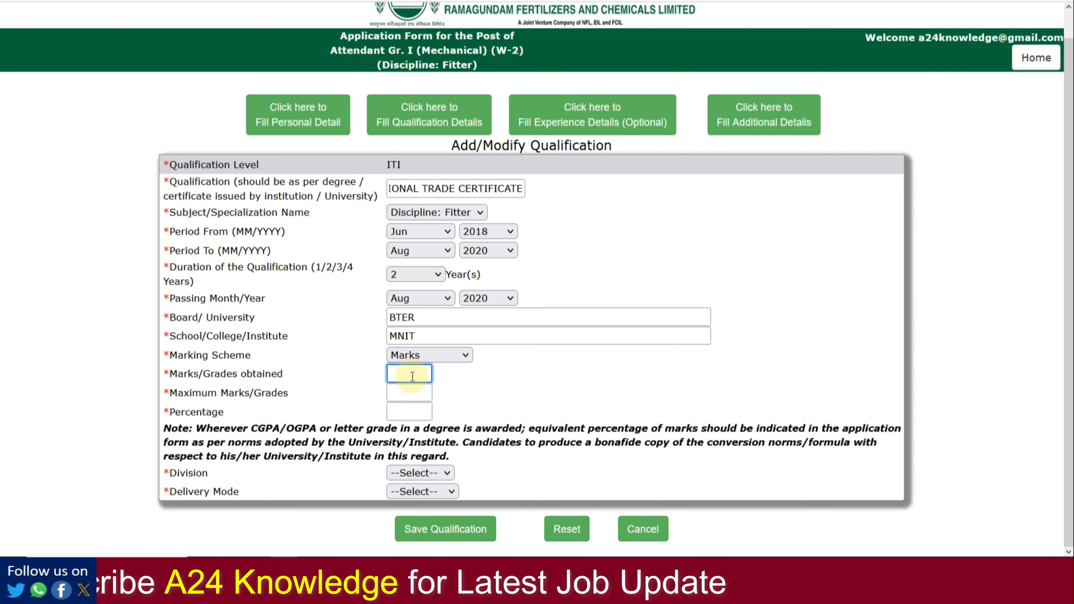
text(1100)
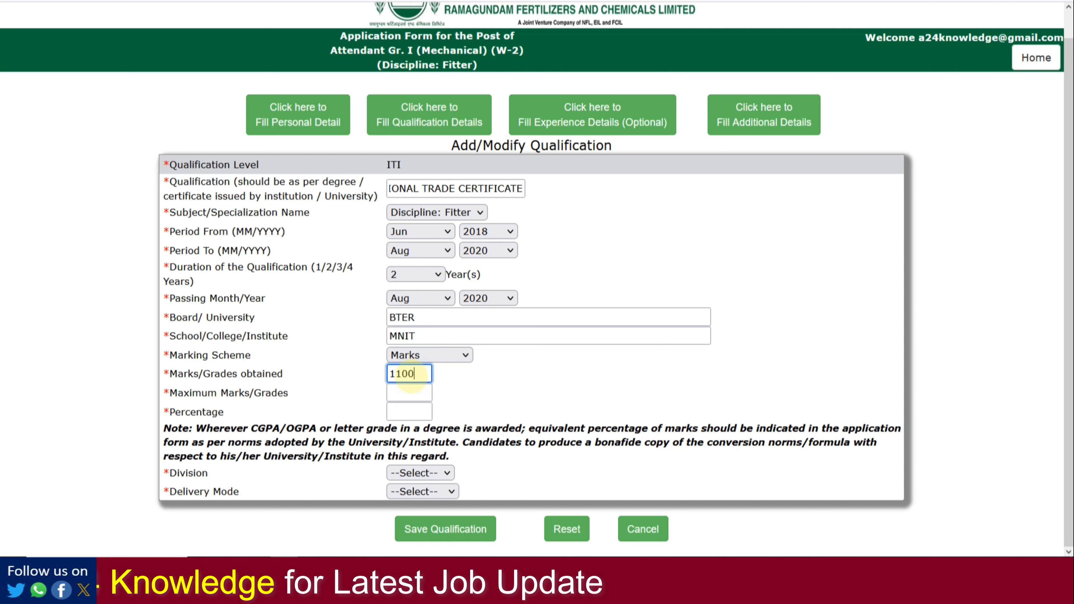
key(Tab)
text(1800)
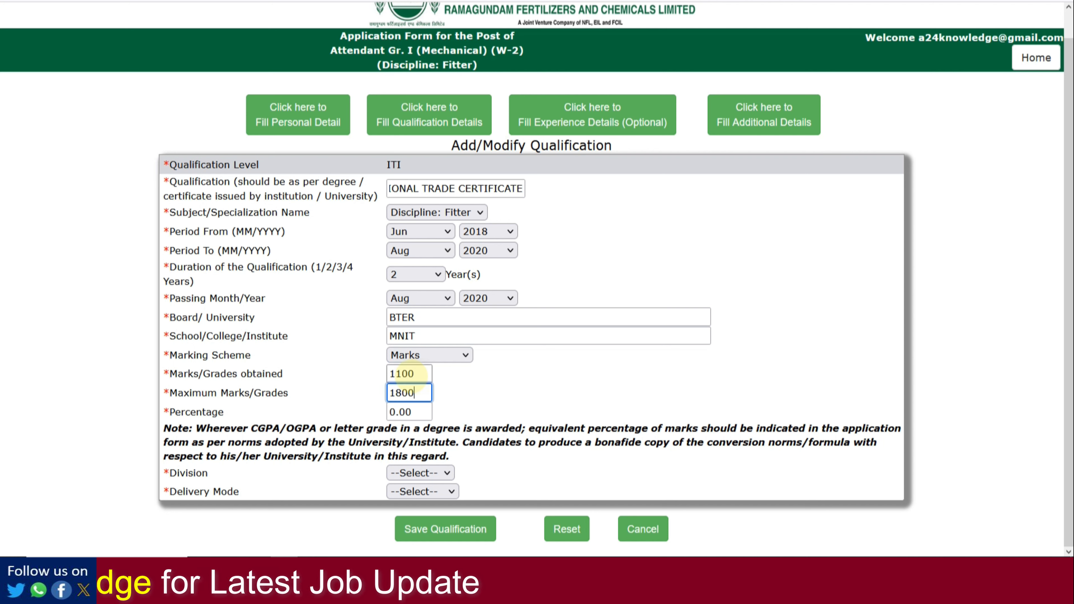
click(490, 397)
Step: Set Division FIRST and Delivery Mode FULL TIME, then save the ITI qualification
click(432, 471)
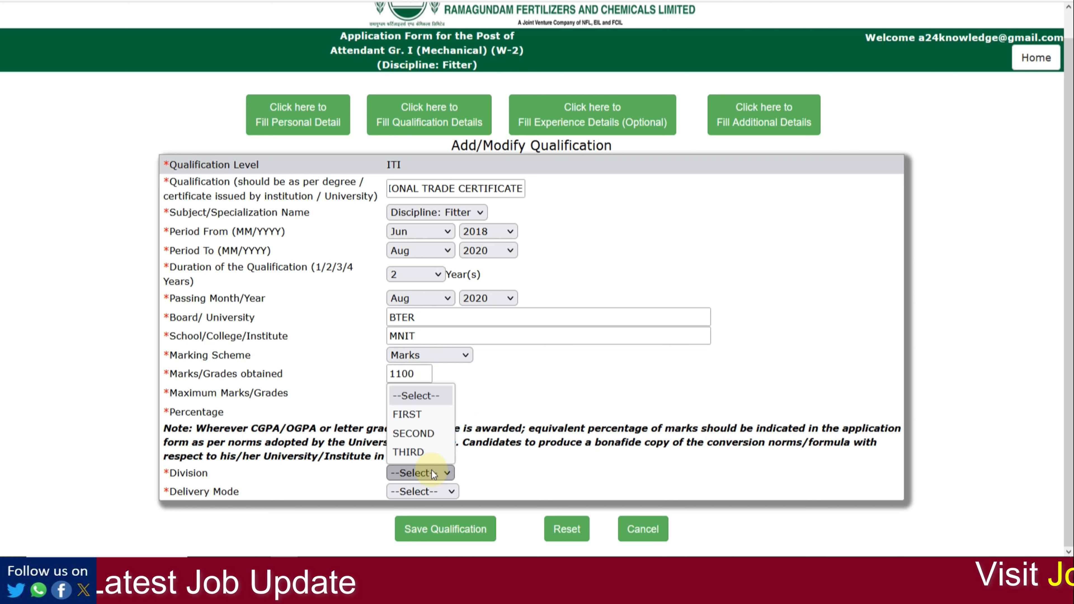
click(419, 414)
click(433, 493)
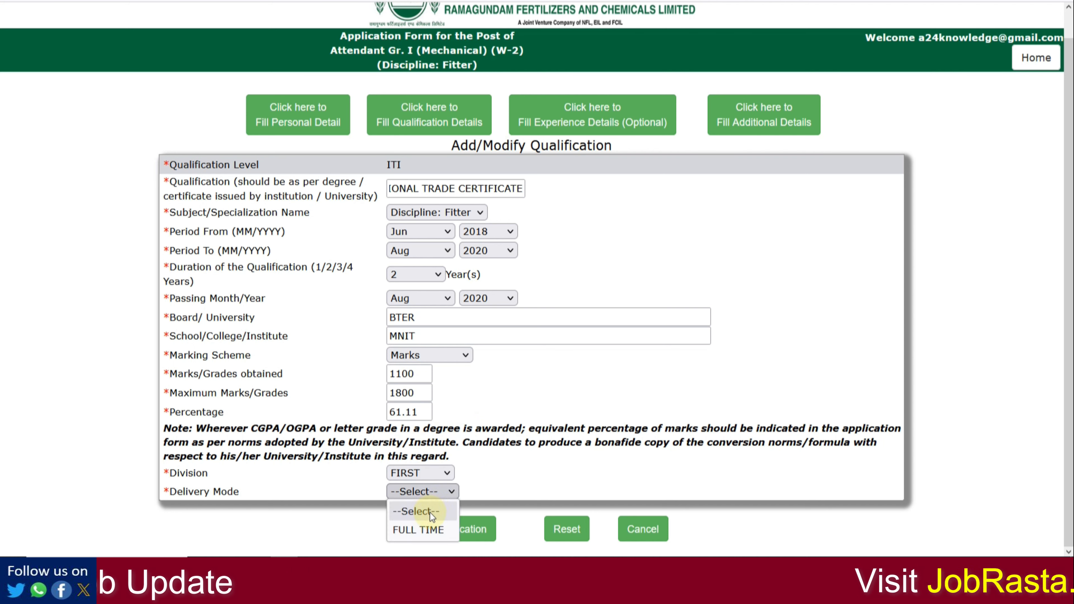
click(426, 534)
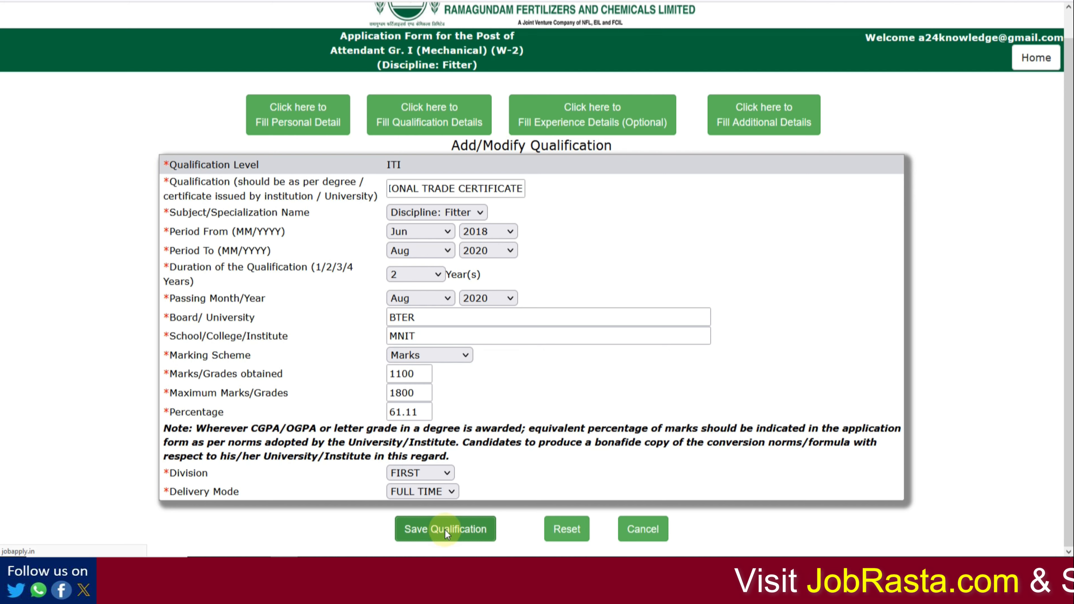
click(445, 530)
click(533, 106)
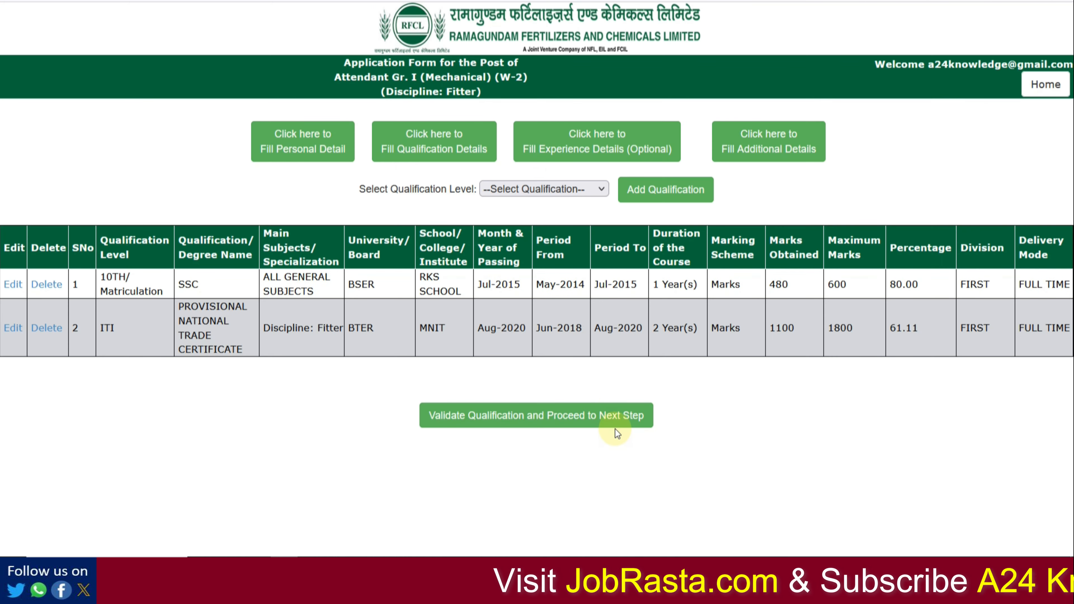
Step: Validate the qualifications and skip the experience step without adding any experience
click(544, 429)
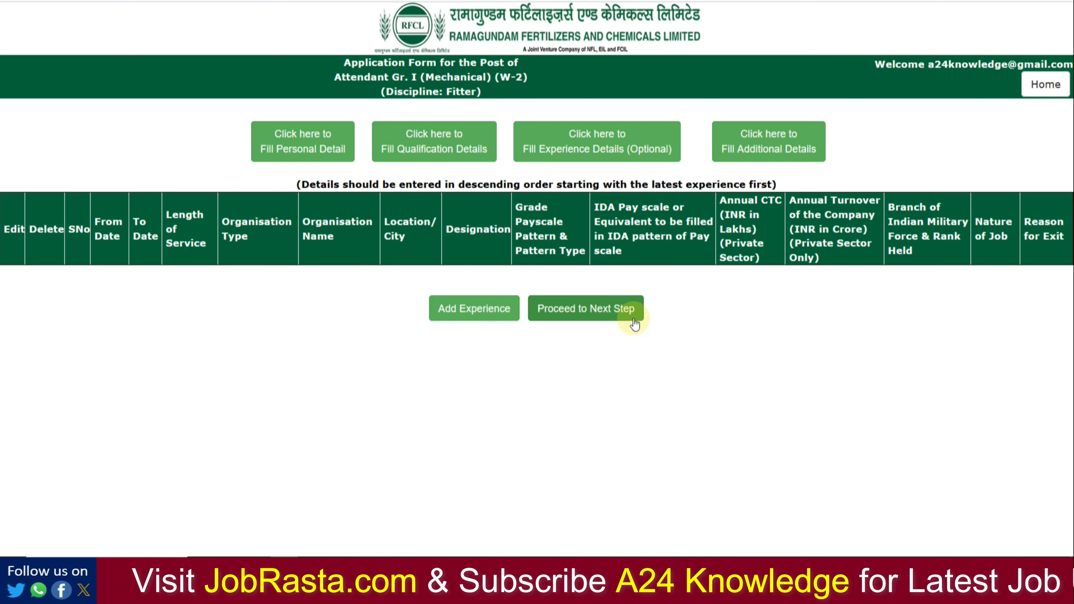
click(607, 320)
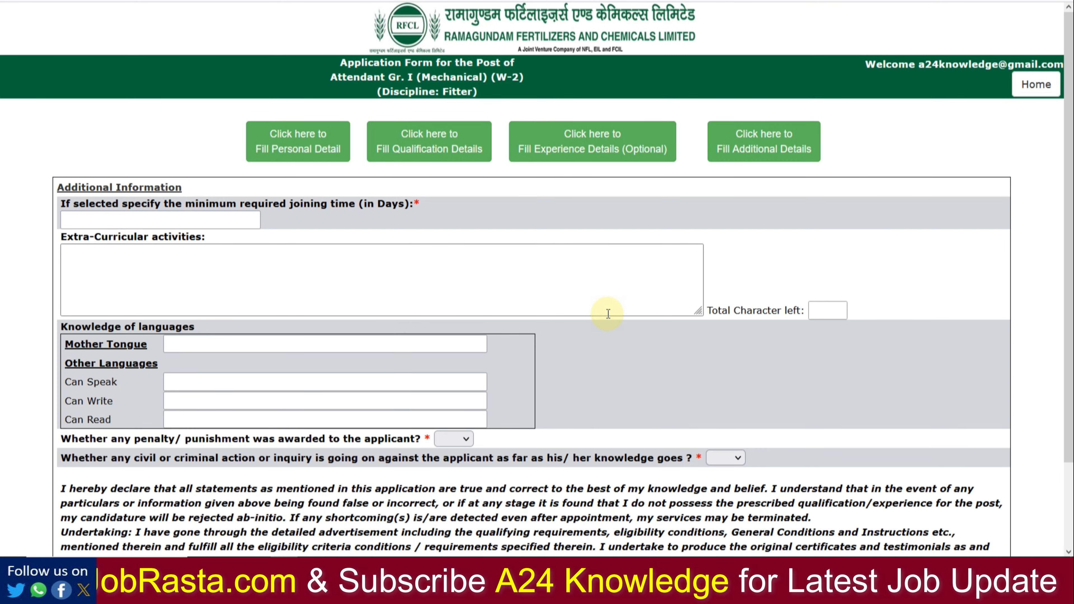
Step: Enter a 15-day minimum joining time and HINDI as mother tongue
click(151, 221)
text(15)
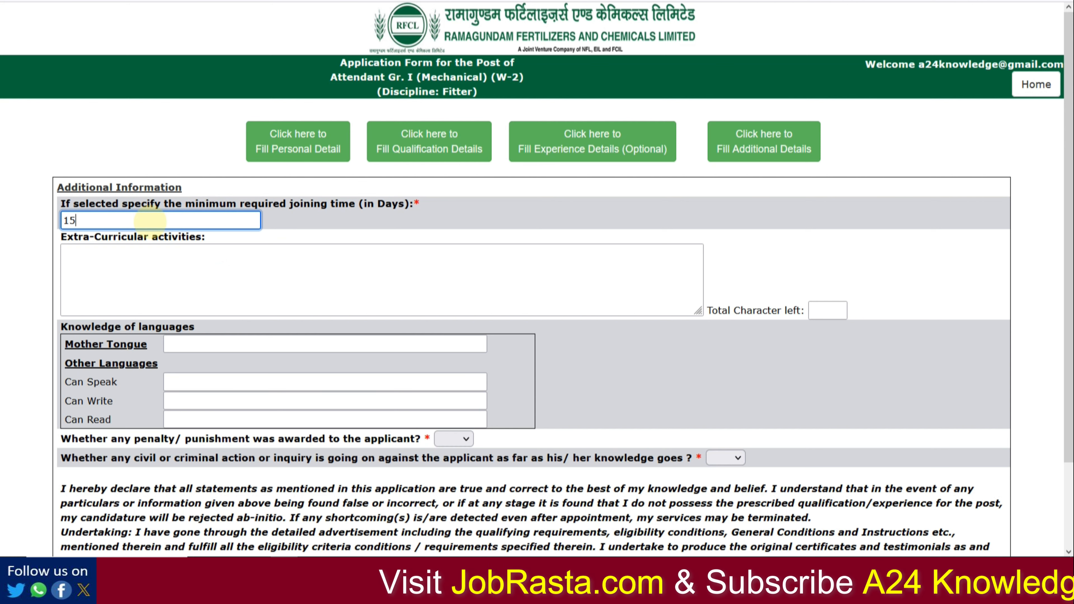
scroll(174, 254, down, 2)
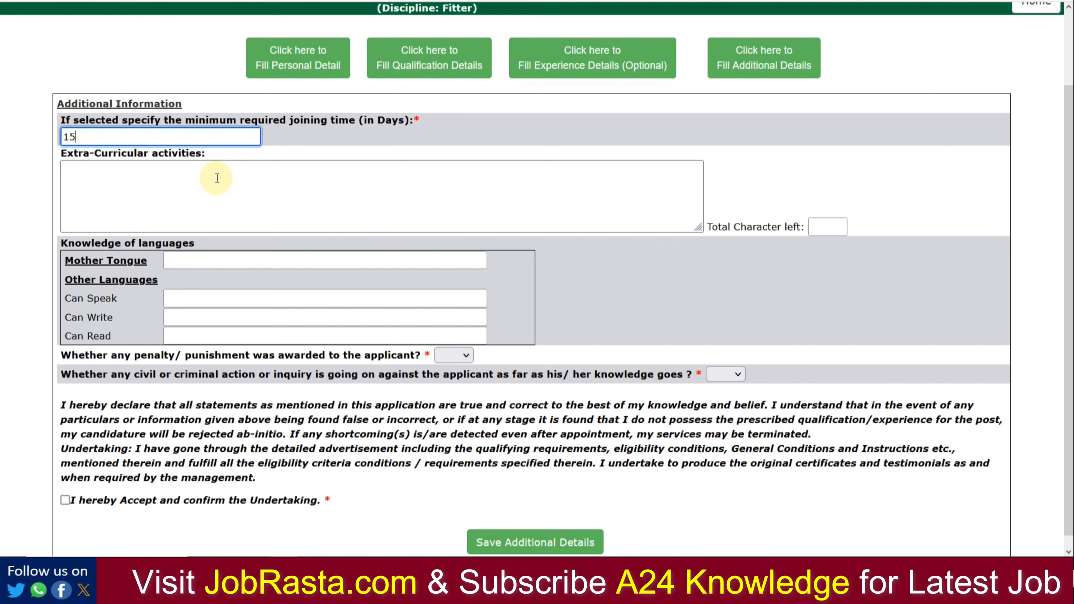
click(215, 267)
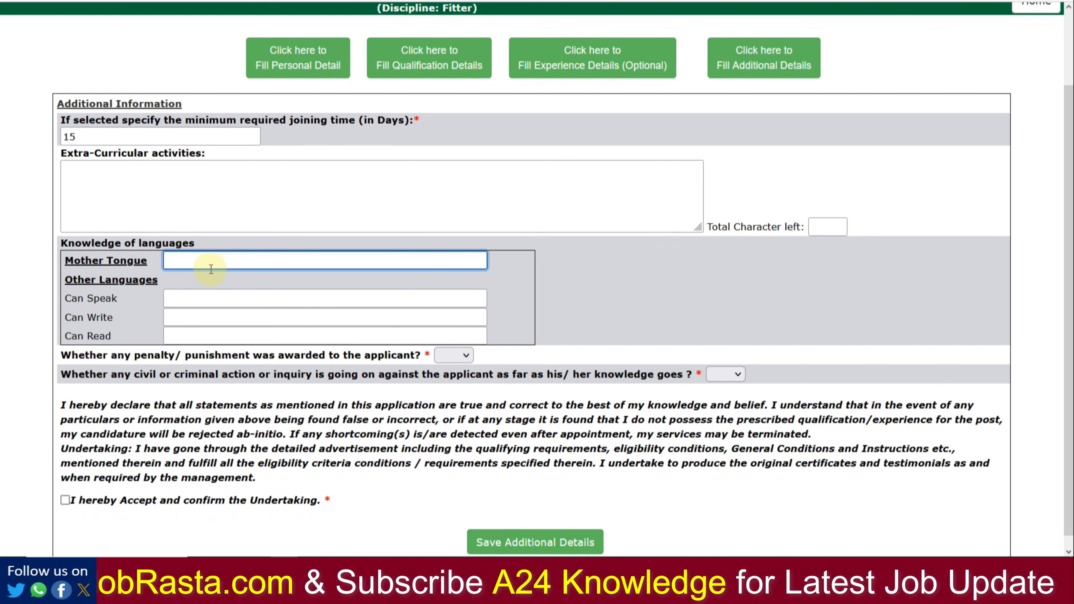
text(HIN)
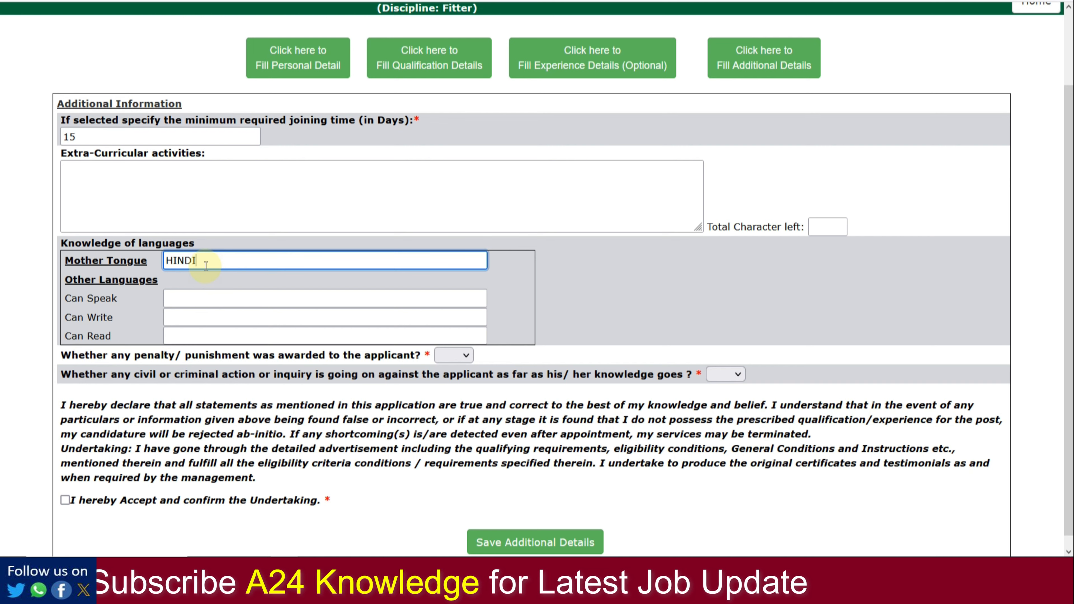
text(DI)
Step: List ENGLISH for languages spoken, written and read, and accept the undertaking
click(205, 297)
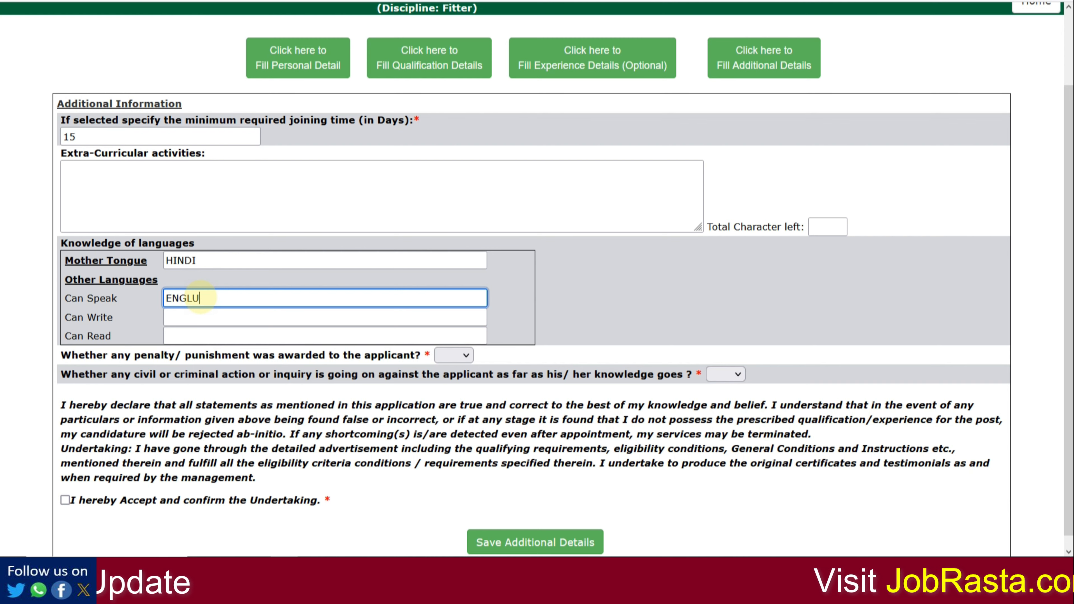
key(Tab)
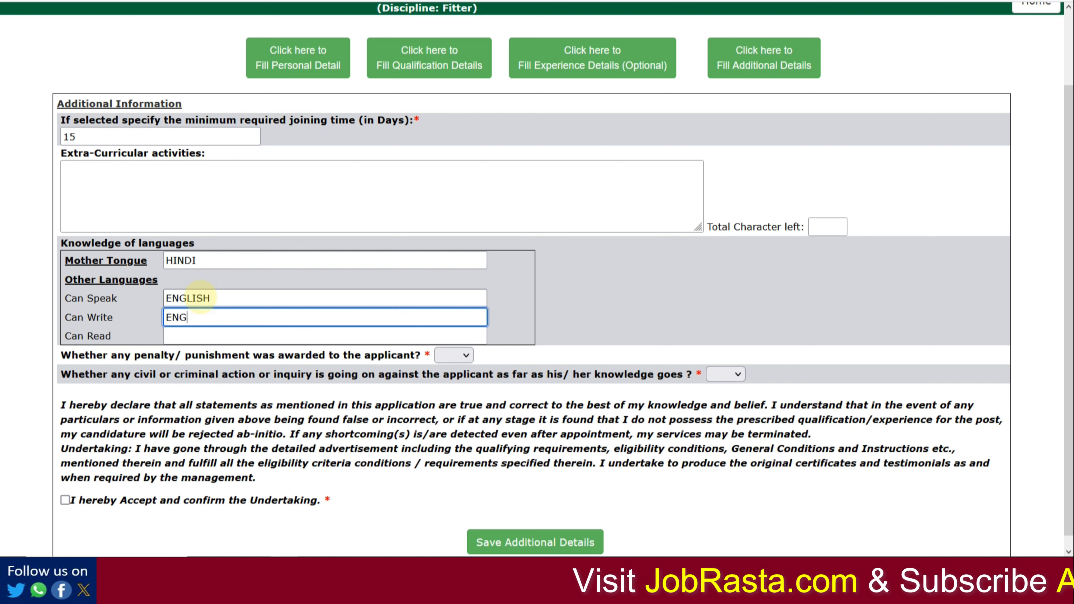
text(ENGLISH)
key(Tab)
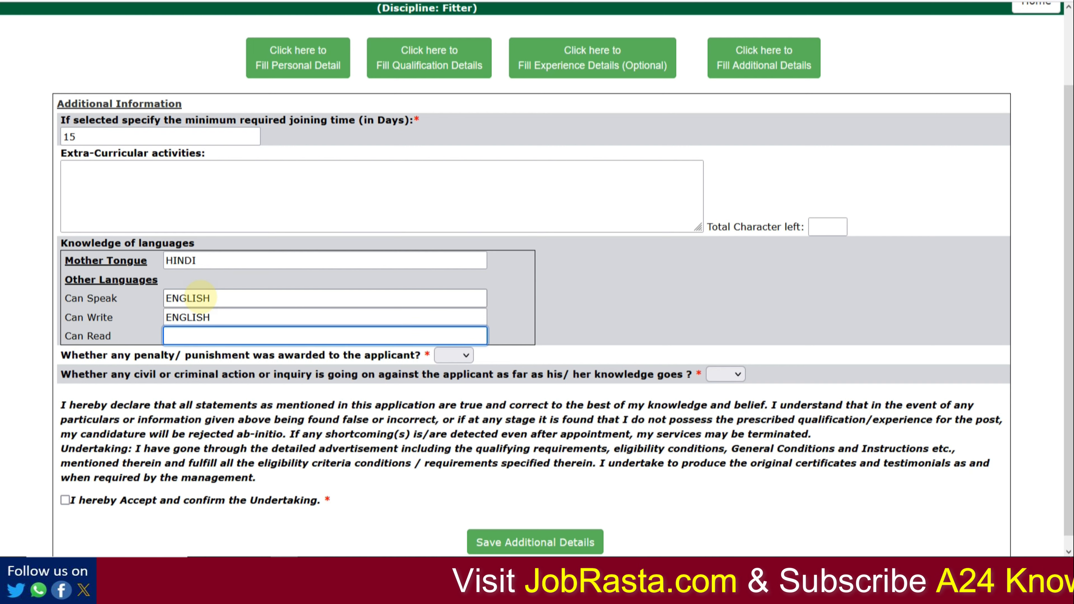
text(ENGLISH)
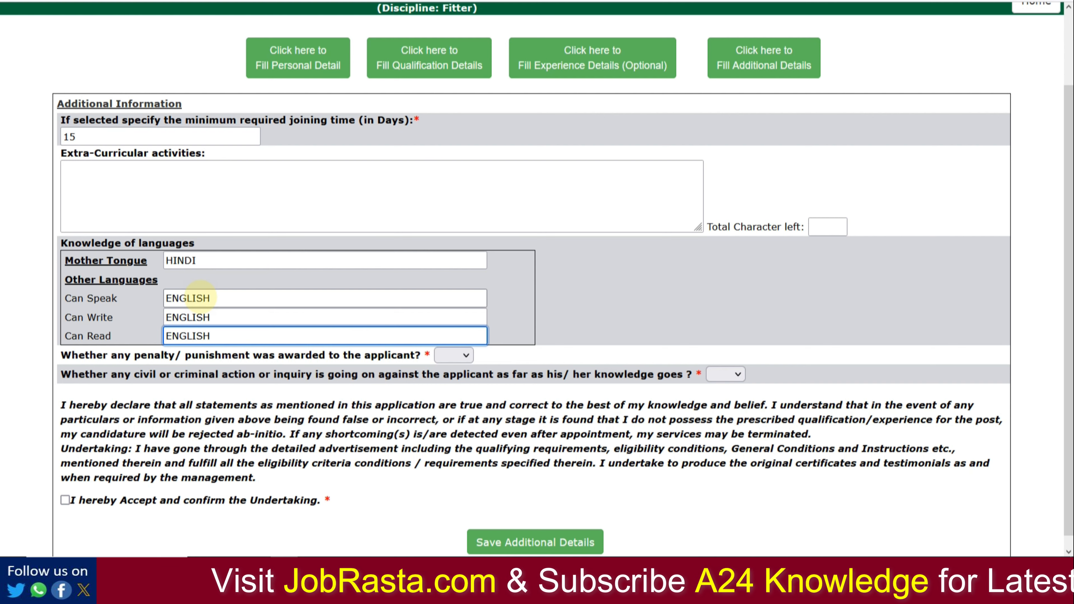
scroll(198, 403, down, 1)
click(65, 487)
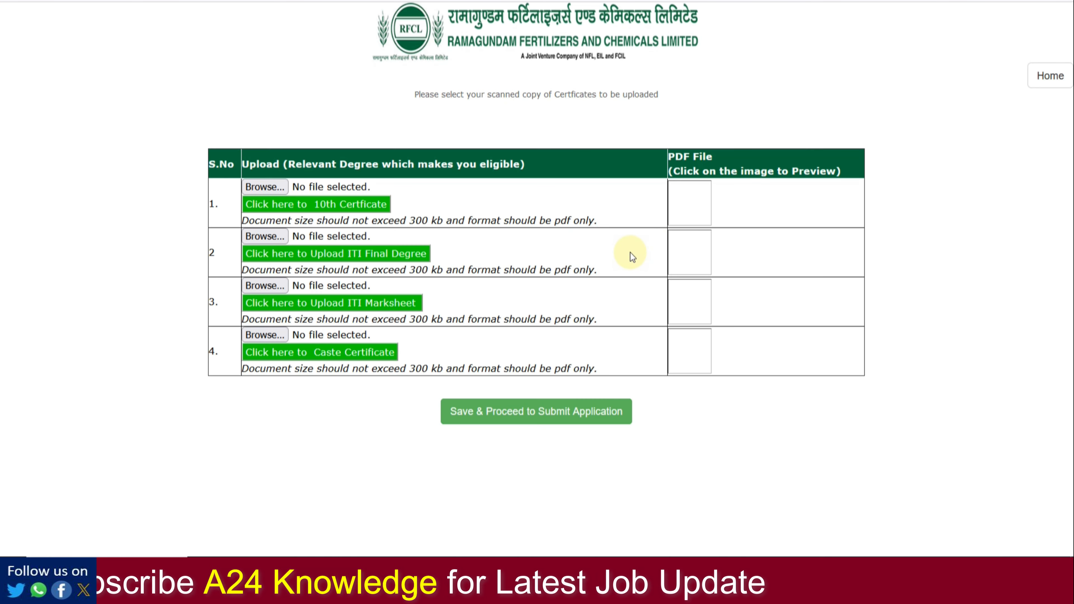
Step: Zoom in on the certificate upload page for easier reading
key(ctrl+plus)
key(ctrl+plus)
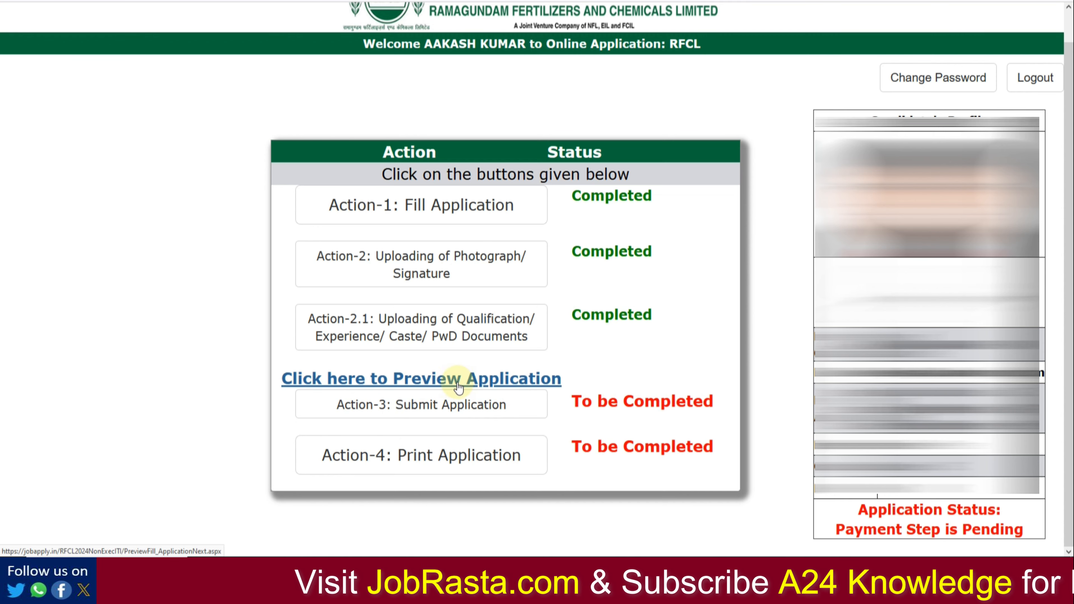
Step: Accept the undertaking with YES, submit the application, then switch to the Job Rasta RFCL article
click(441, 418)
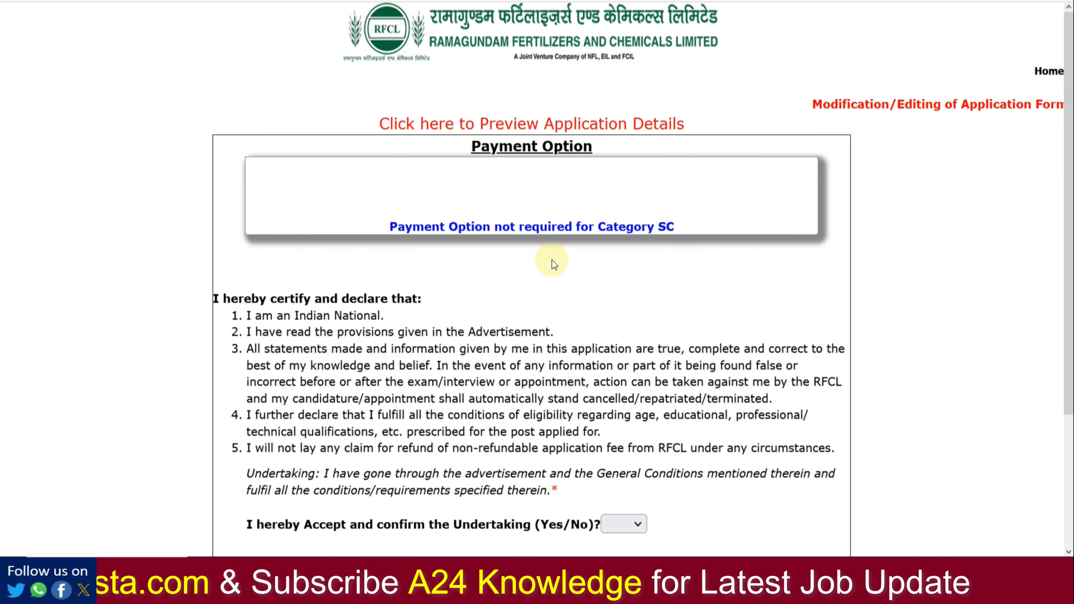
scroll(594, 248, down, 4)
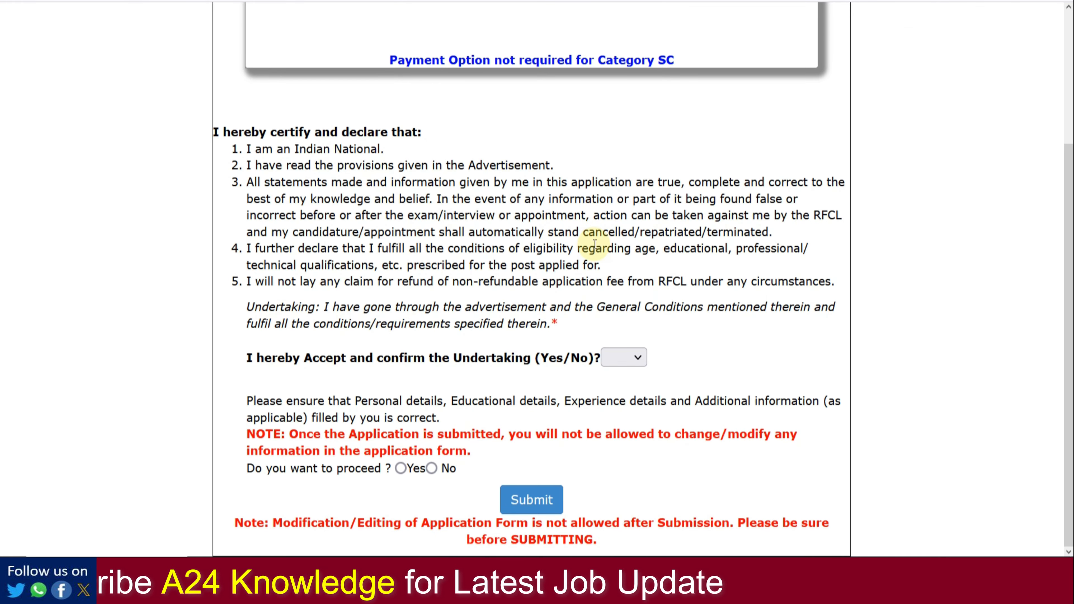
click(624, 356)
click(624, 422)
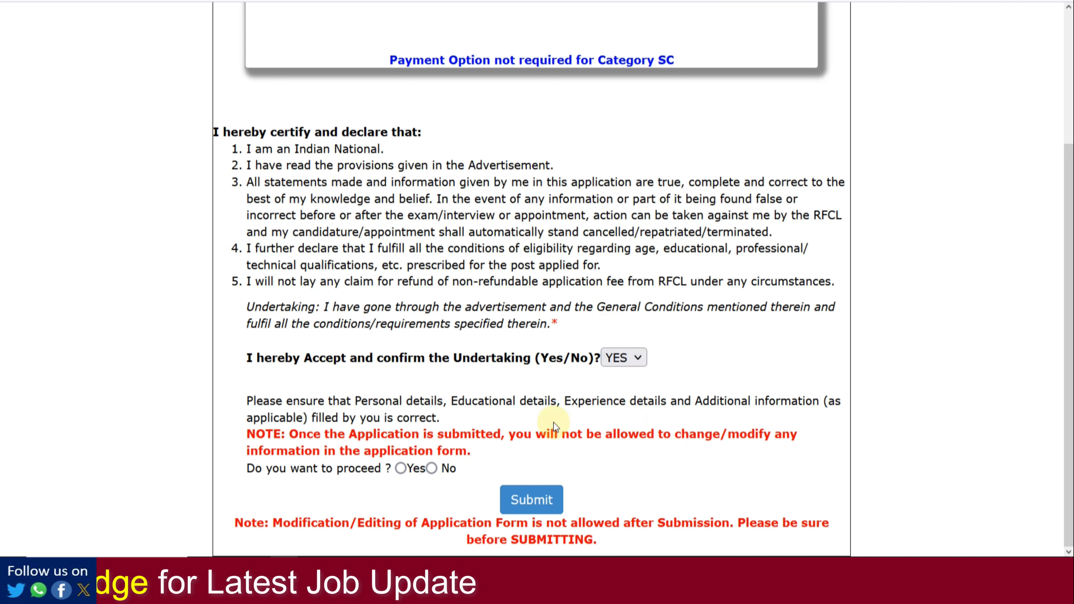
click(400, 469)
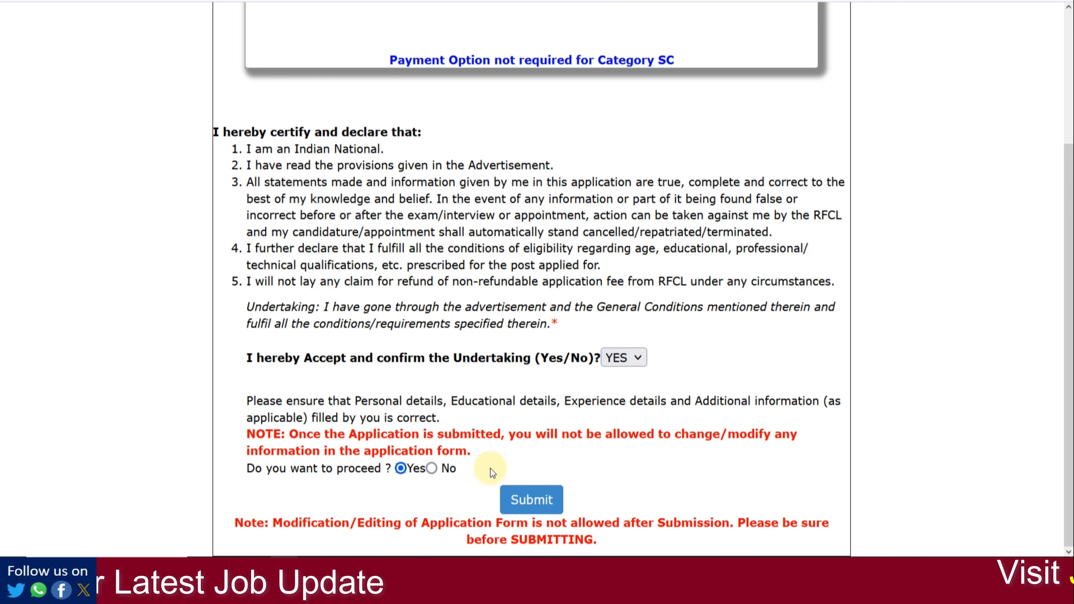
click(520, 501)
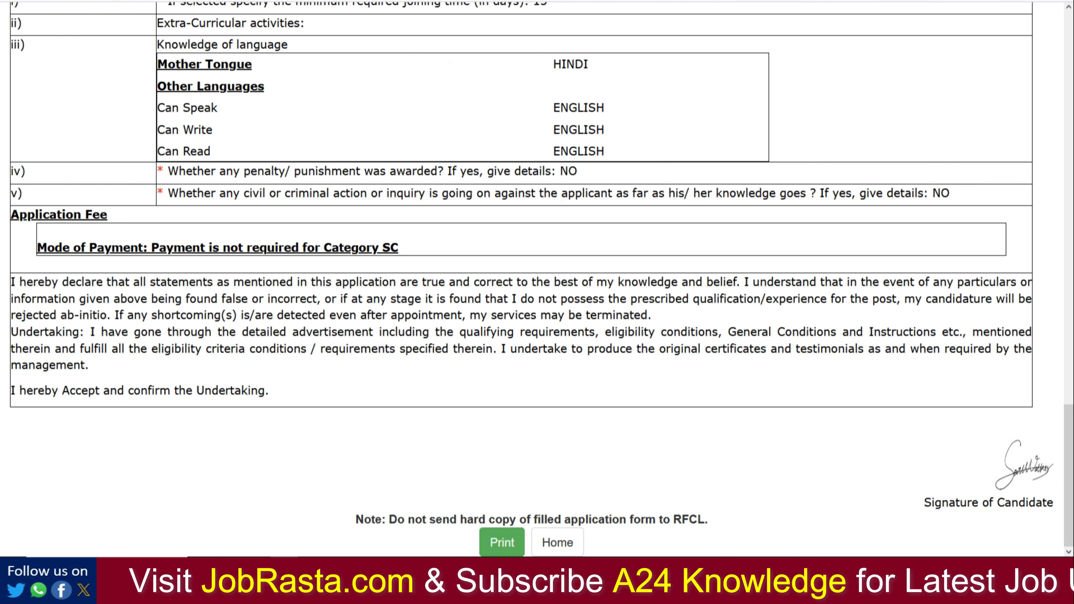
click(429, 1)
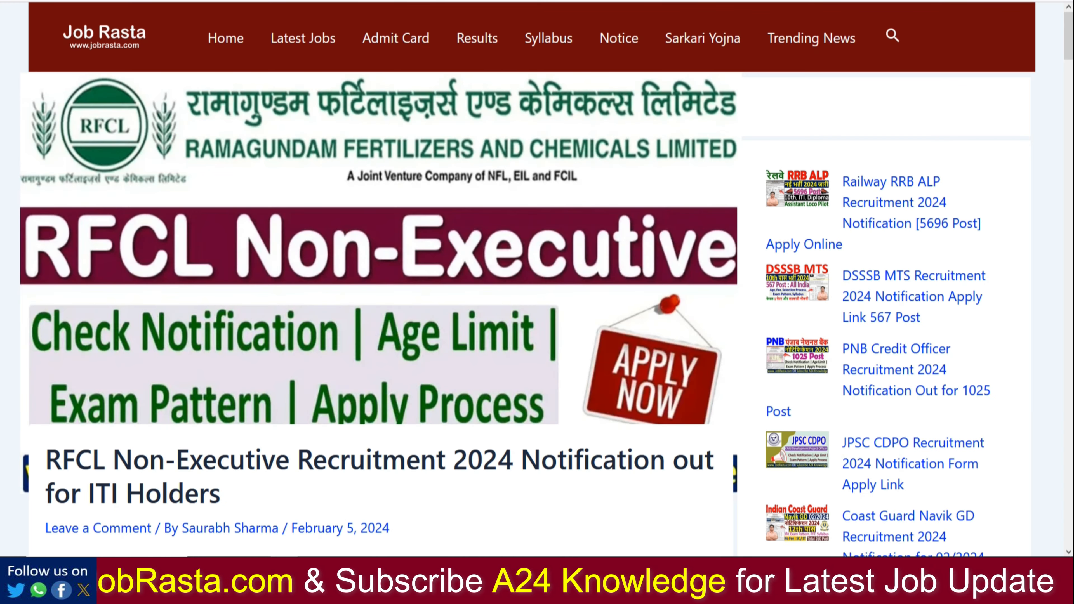